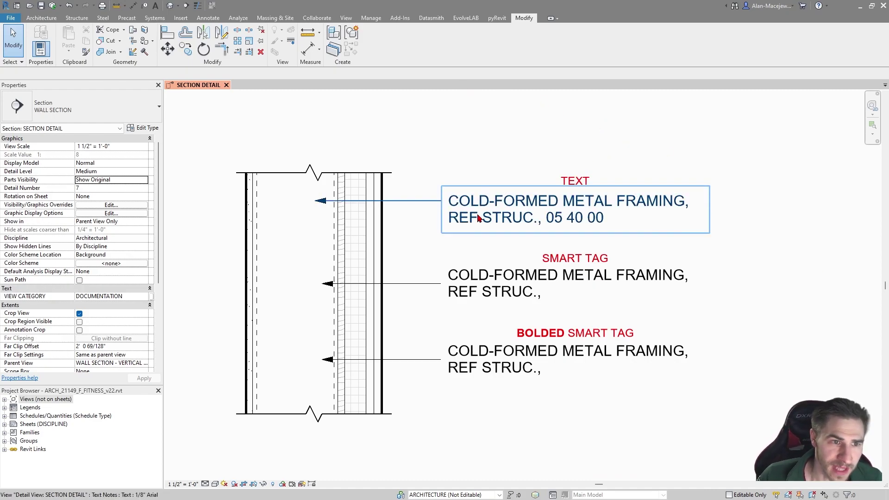
Open the TEXT note's wording for editing and try highlighting parts of it
left_click(460, 218)
left_click(568, 218)
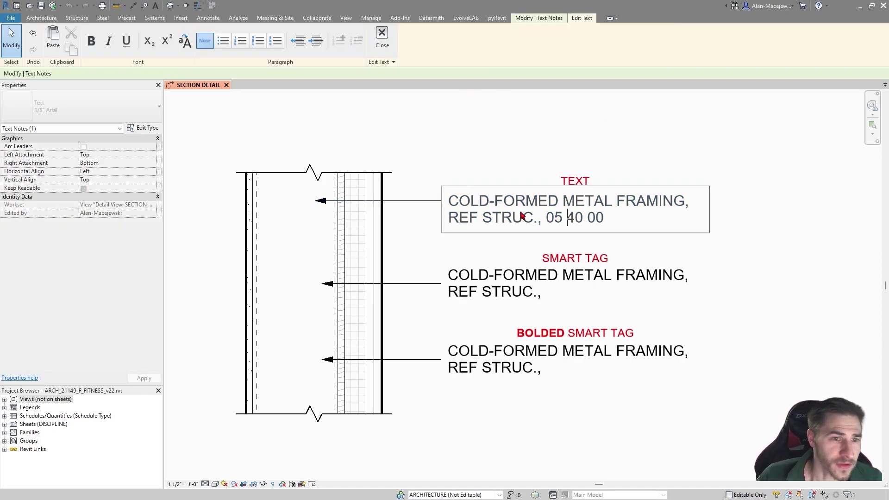
left_click_drag(459, 202, 524, 217)
left_click(557, 214)
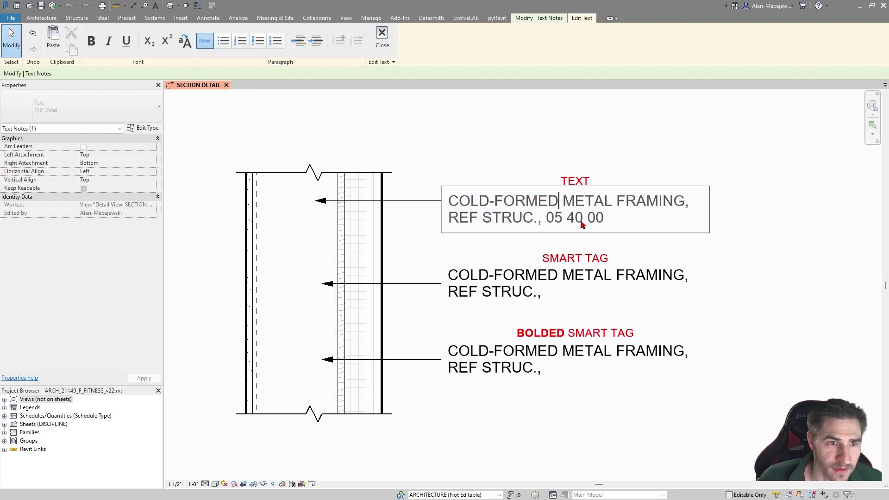
left_click(719, 206)
left_click(627, 217)
Bold the '05 40 00' section number and leave the framing description plain
left_click(538, 200)
left_click_drag(553, 219, 611, 220)
left_click(609, 221)
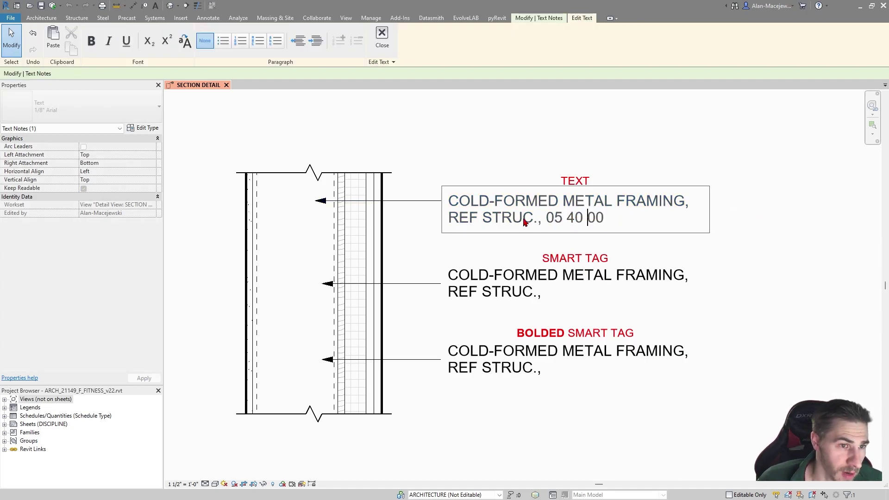
left_click_drag(547, 218, 604, 223)
left_click(92, 41)
left_click(558, 146)
double_click(635, 201)
left_click(776, 249)
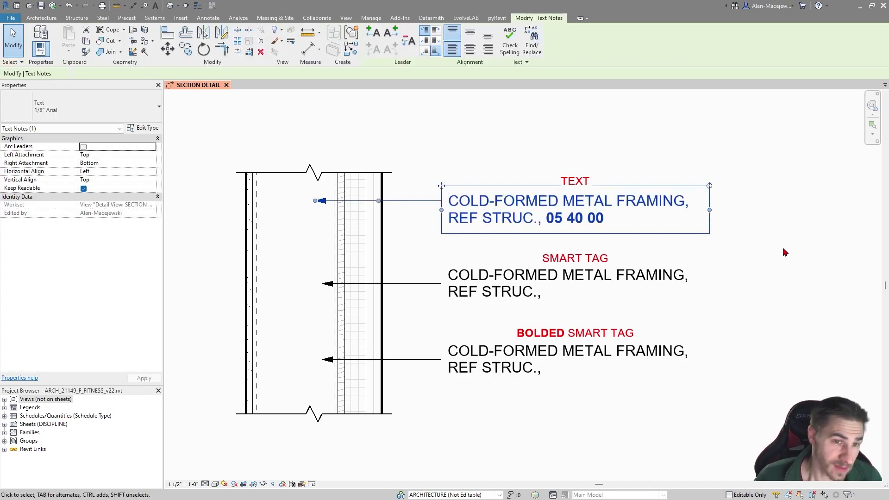
left_click(783, 250)
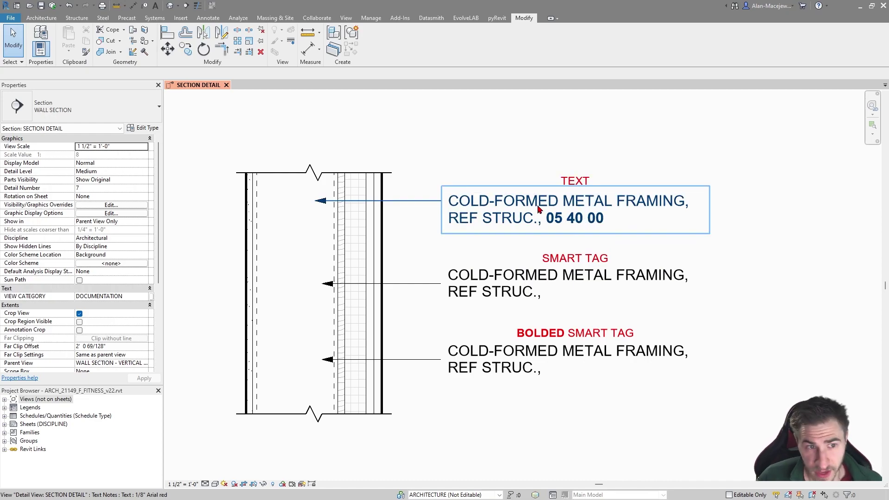
left_click(551, 218)
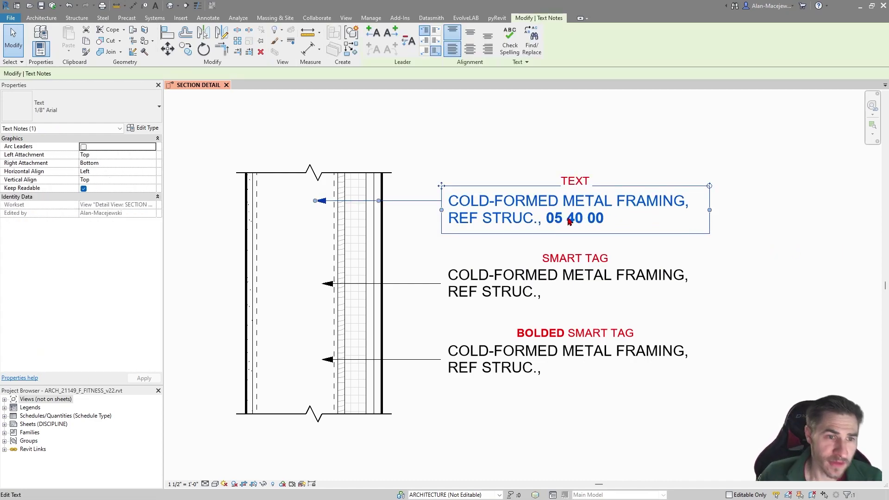
double_click(549, 220)
left_click_drag(547, 221, 616, 224)
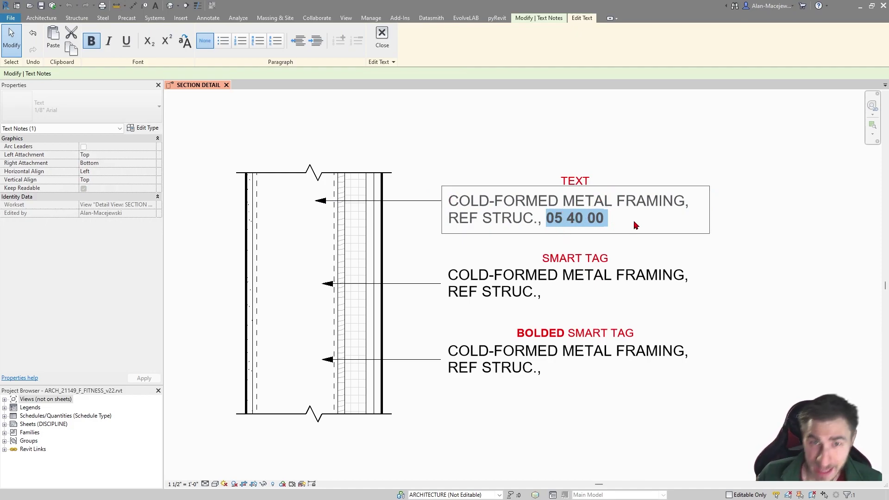
key("Escape")
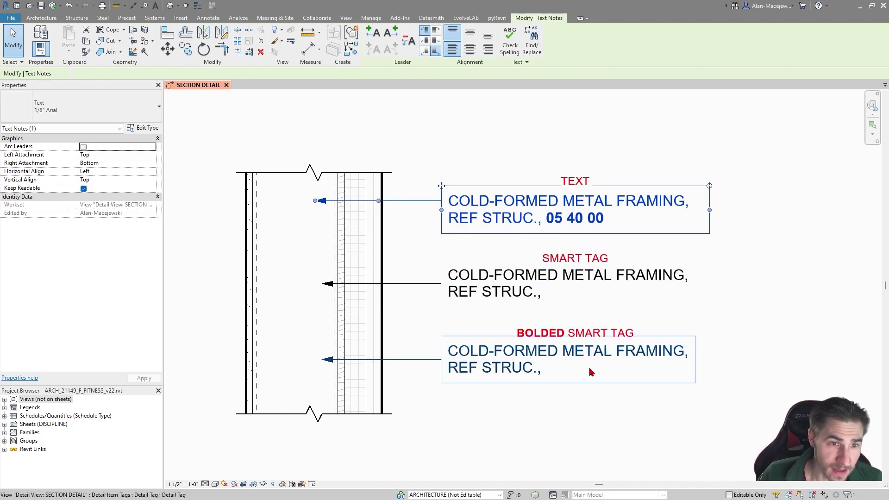
left_click(785, 250)
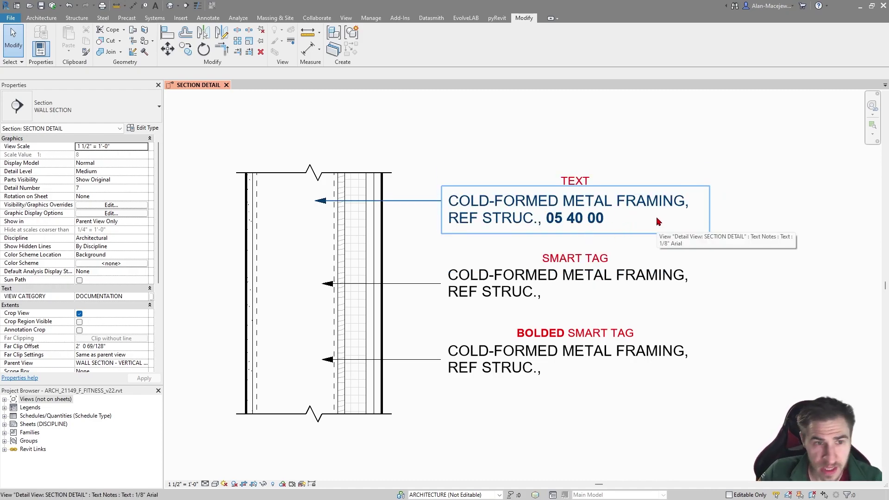
Move the trailing '05 40 00' to the start of the note, before COLD-FORMED
left_click(614, 212)
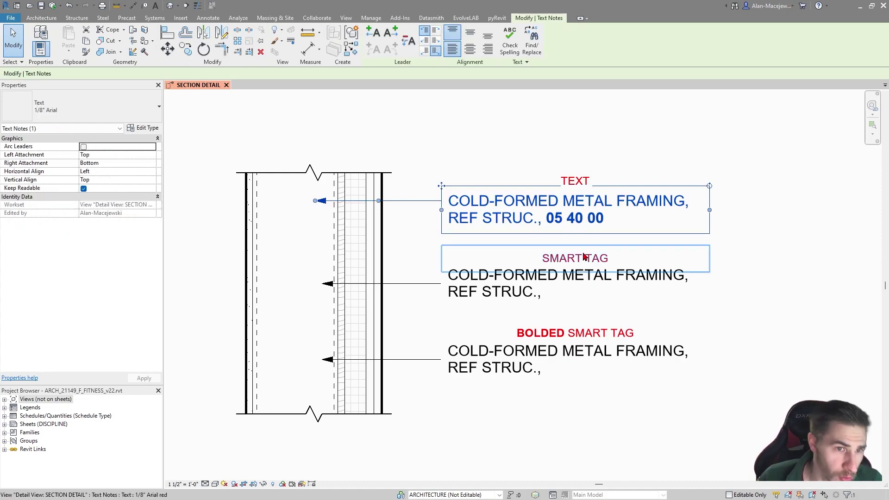
double_click(616, 226)
left_click_drag(614, 226, 552, 224)
key("ctrl+c")
key("Delete")
left_click(450, 199)
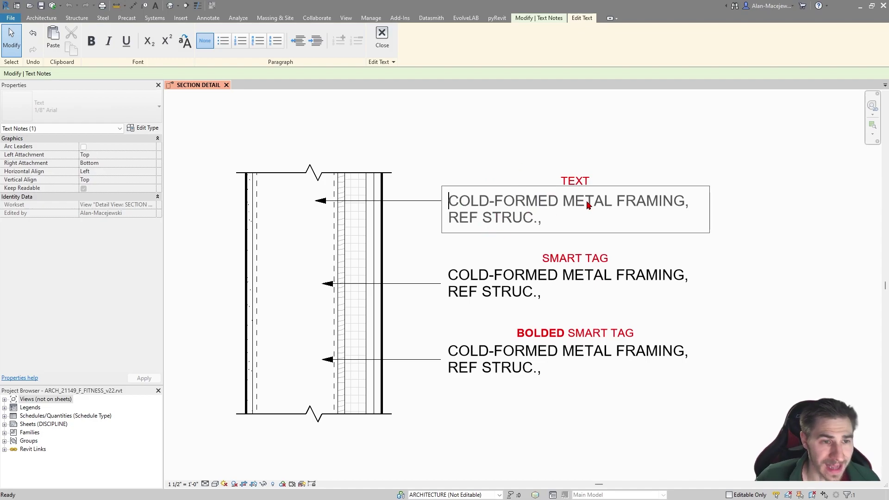
key("ctrl+v")
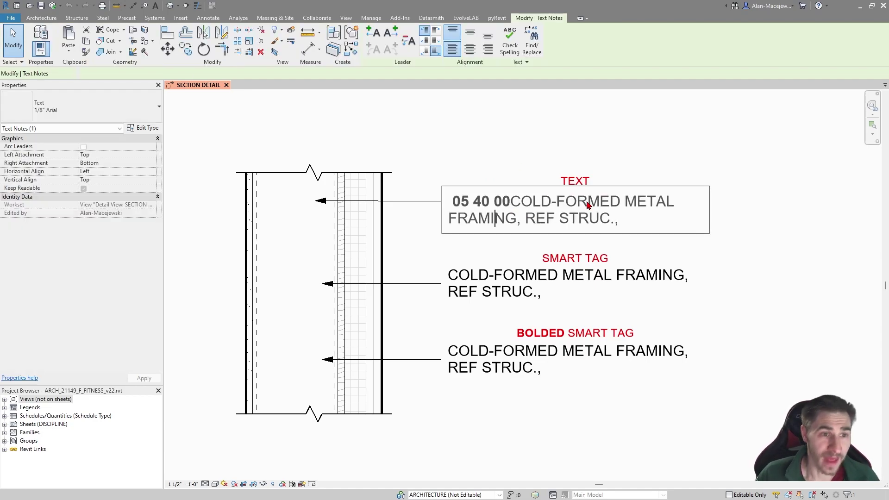
Remove the stray leading space and finish the note as '05 40 00 COLD-FORMED METAL FRAMING, REF STRUC.'
left_click_drag(455, 203, 448, 202)
key("Delete")
left_click(509, 203)
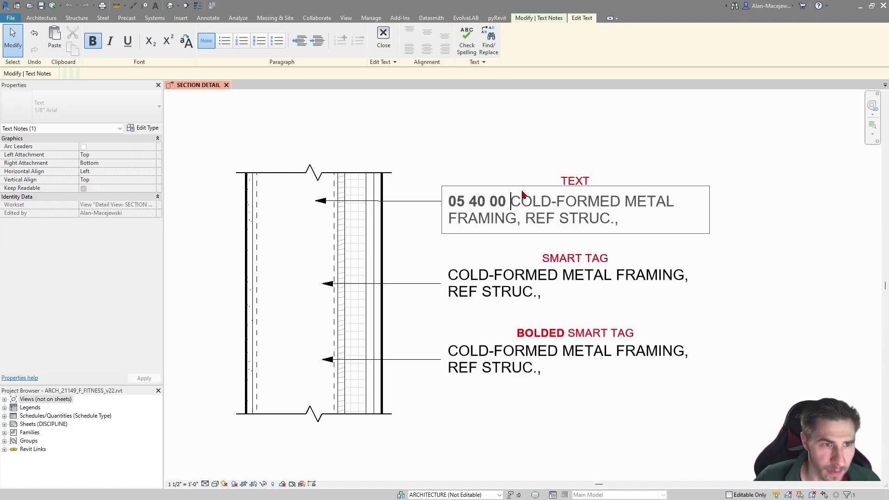
left_click(695, 222)
left_click(733, 156)
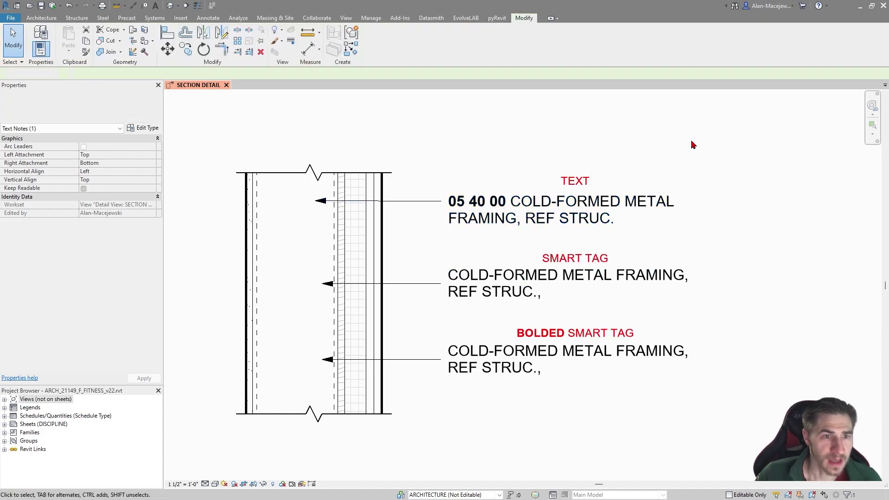
left_click(690, 142)
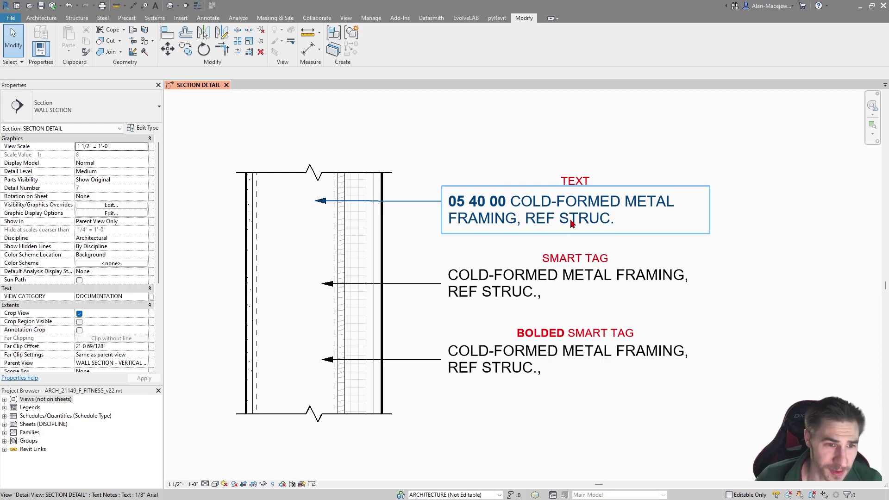
Review the smart tag's label parameters, cancel, and select the 05_METAL_FRAMING_S_LINE detail item
left_click(490, 290)
left_click(587, 278)
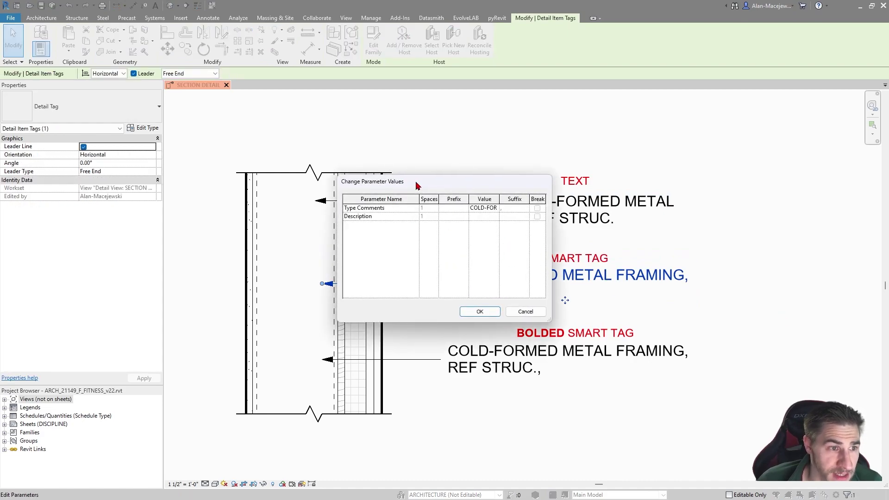
left_click_drag(416, 185, 641, 135)
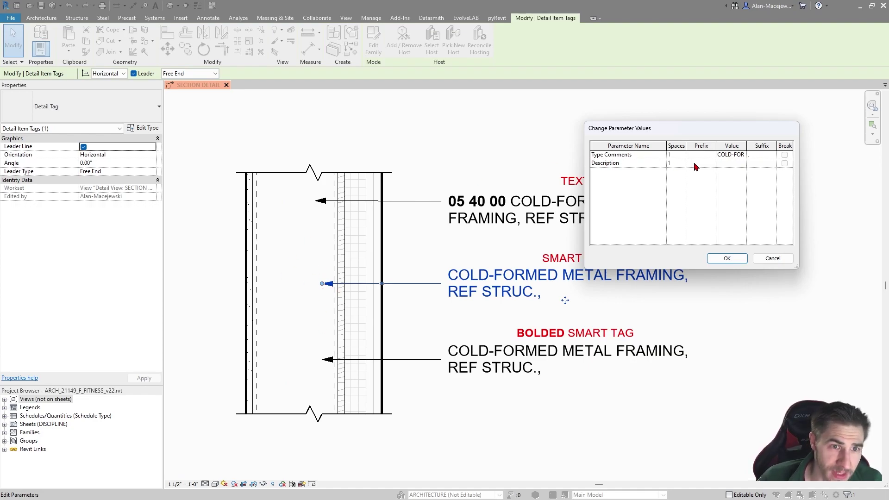
left_click(731, 165)
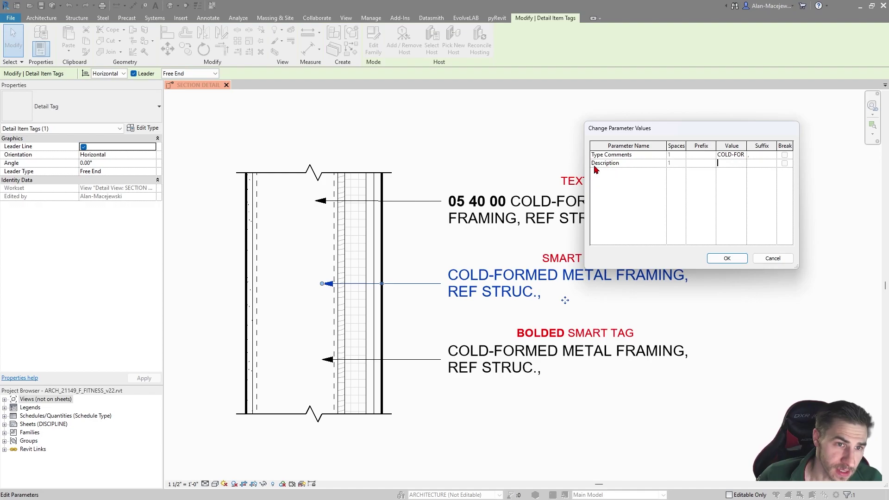
left_click(778, 258)
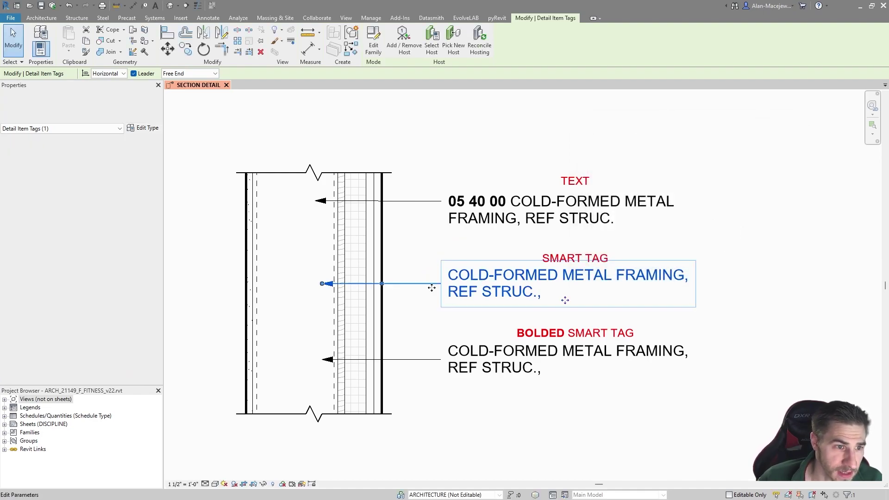
left_click(333, 297)
Set the framing type's Description to '05 40 00', then select the smart tag
left_click(142, 127)
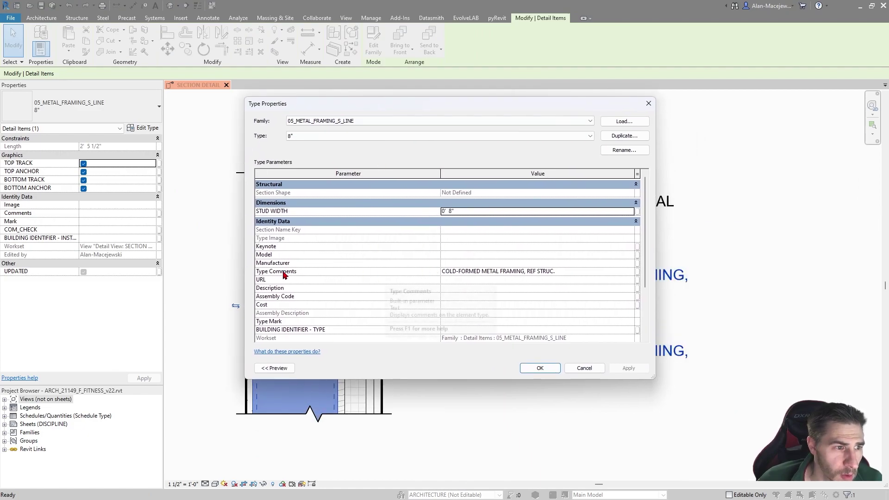
left_click(522, 272)
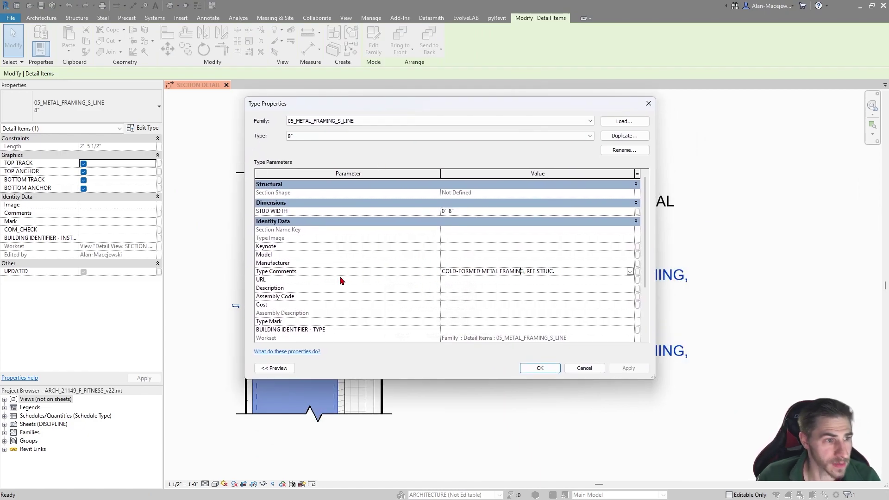
left_click(460, 288)
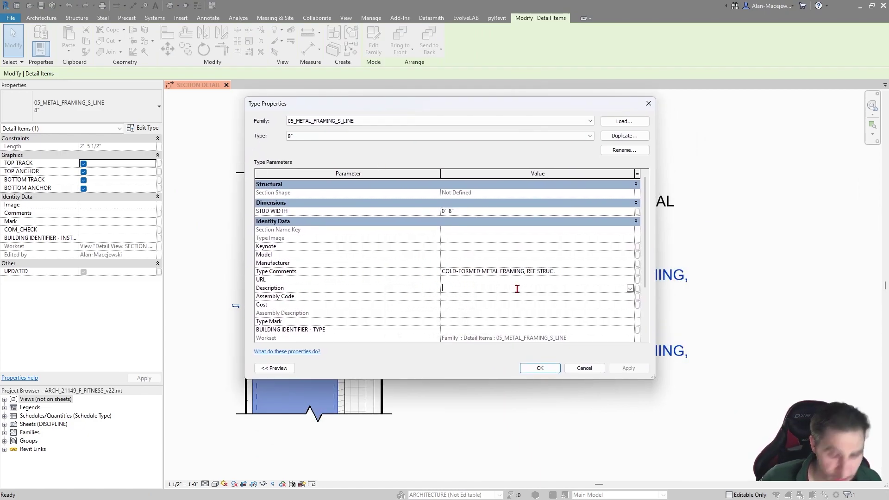
key("ctrl+v")
left_click(448, 288)
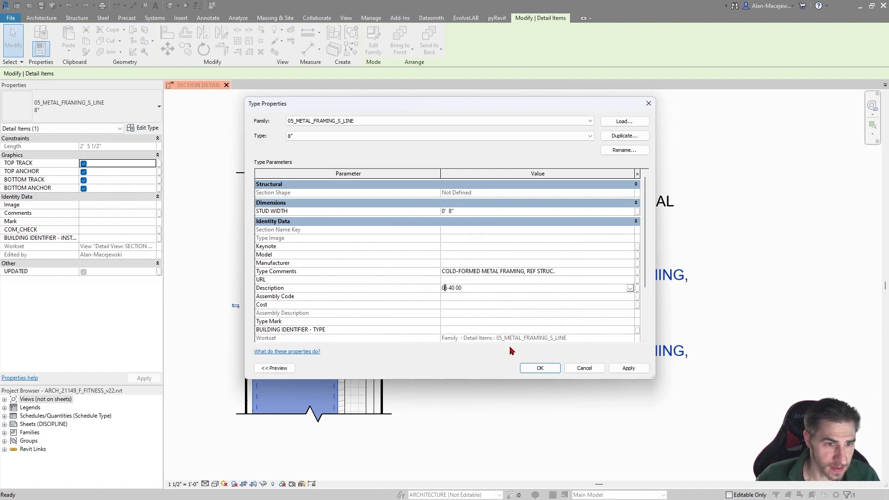
left_click(538, 368)
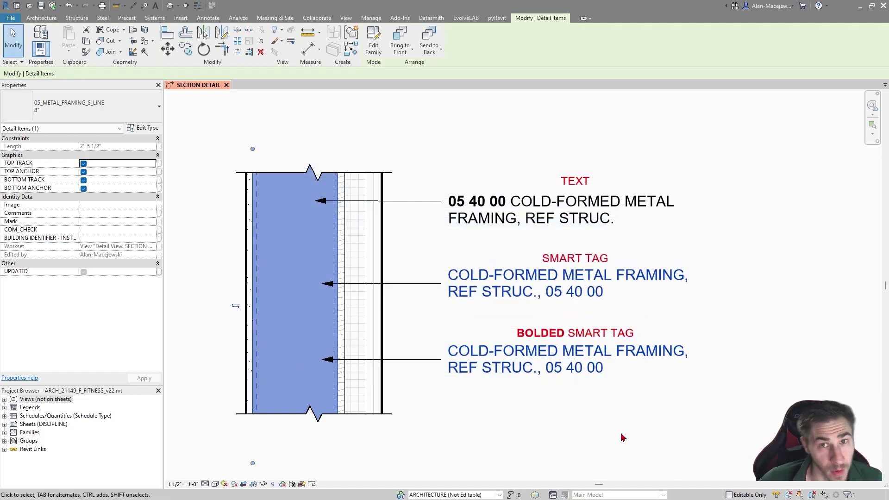
left_click(760, 295)
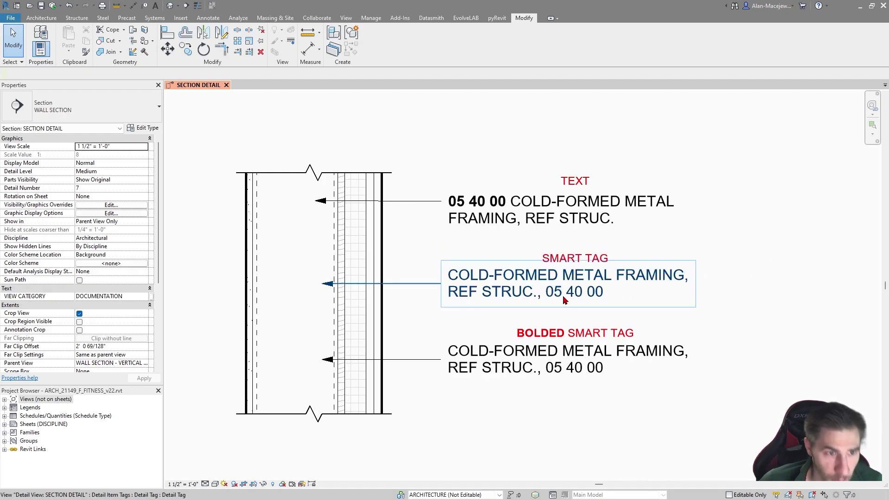
left_click(577, 287)
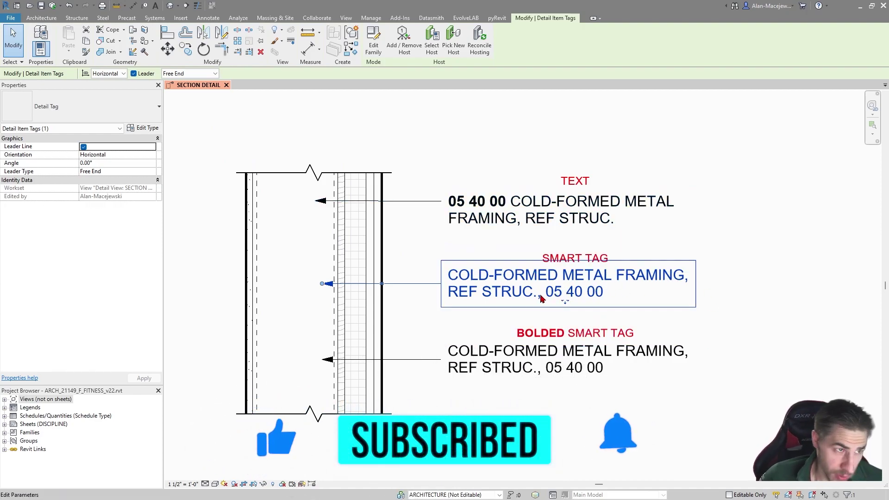
In the tag family, move the Description parameter above Type Comments in the label
left_click(373, 39)
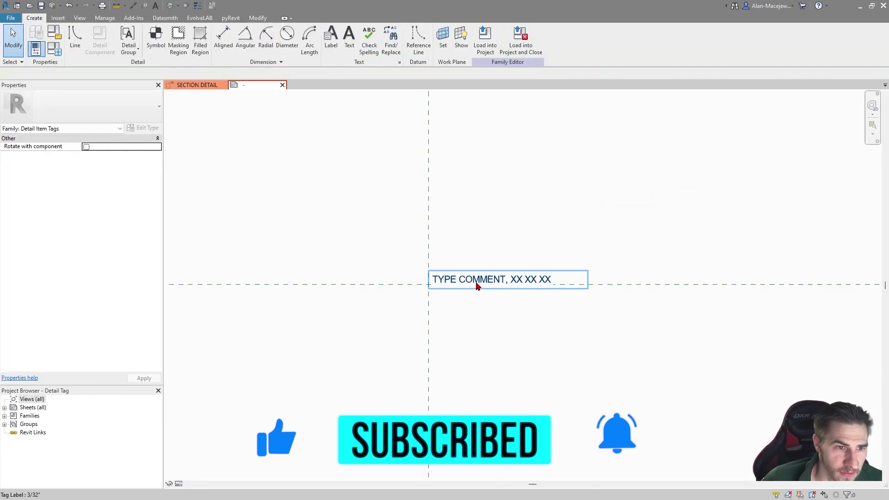
left_click(477, 286)
left_click(131, 156)
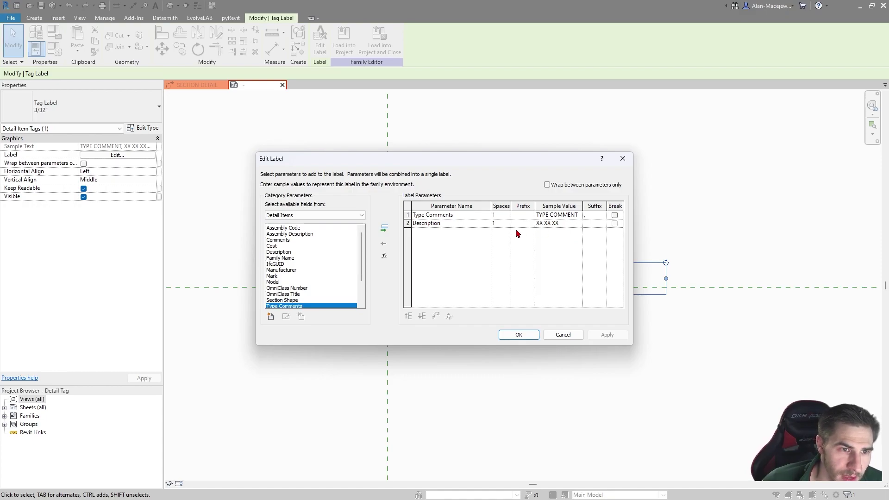
left_click(409, 223)
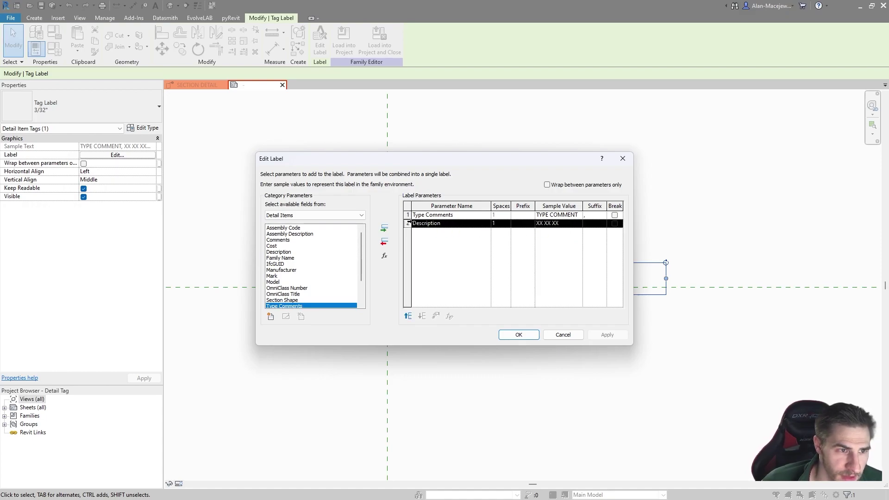
left_click(408, 316)
Drop the comma prefix from Type Comments and give Description a ',' suffix
left_click(587, 223)
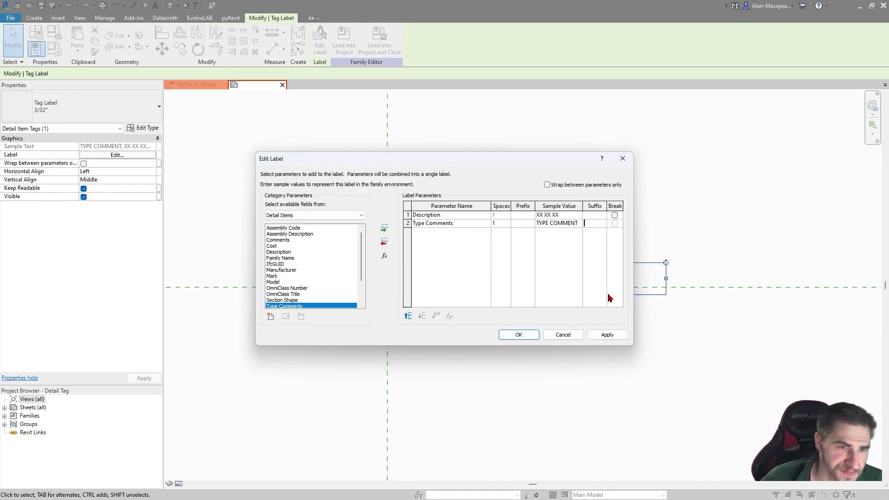
left_click(591, 215)
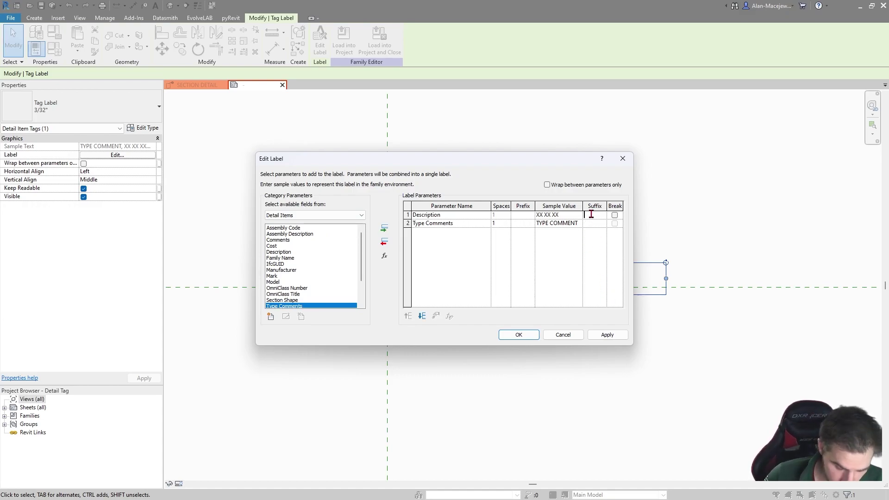
left_click(592, 215)
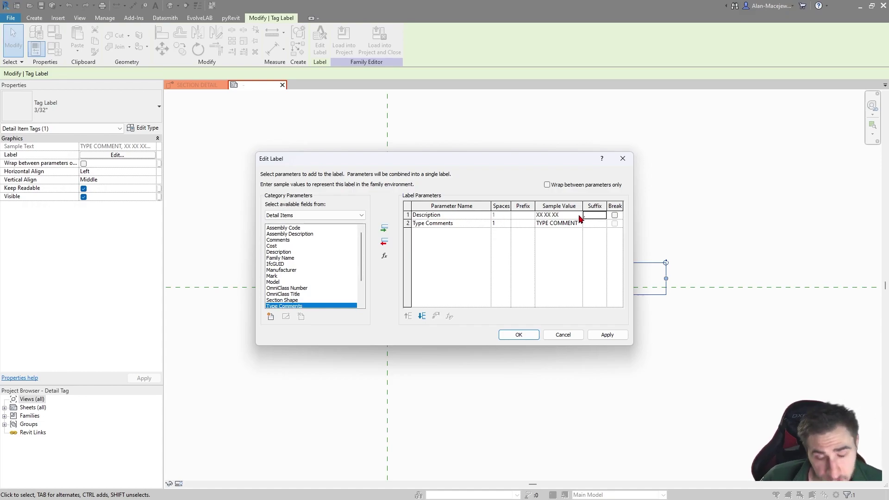
type(",")
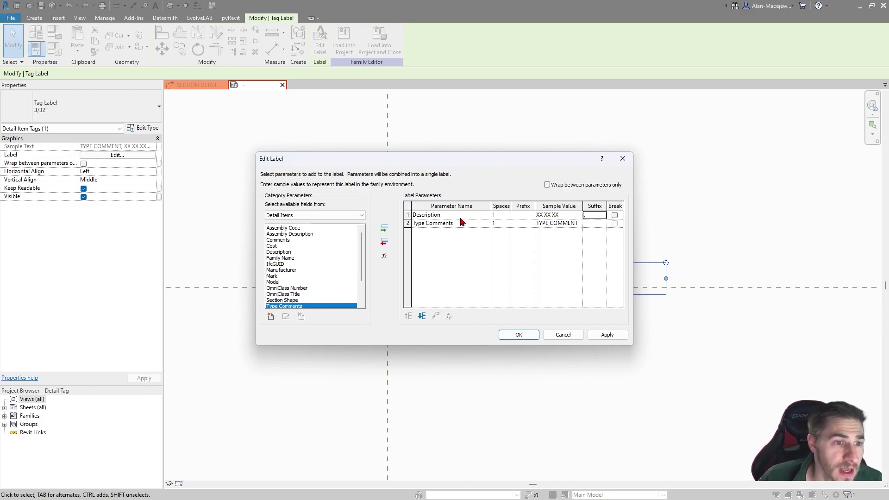
left_click(601, 215)
left_click(520, 223)
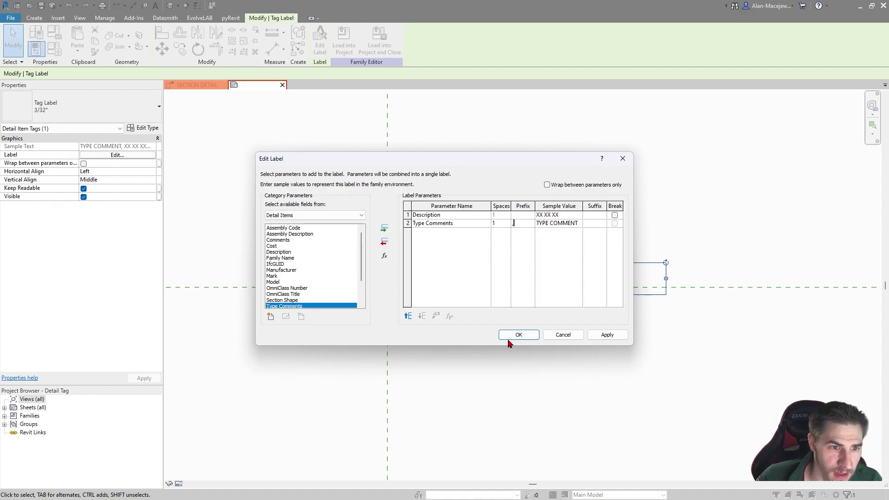
key("BackSpace")
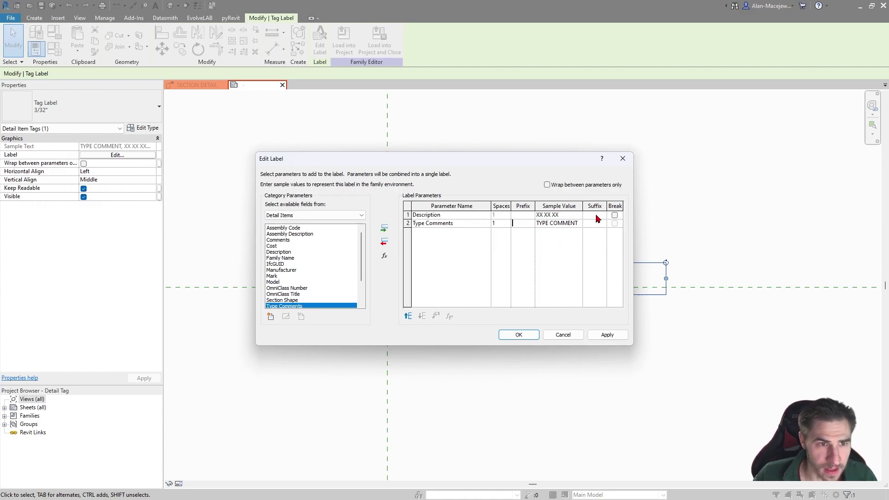
left_click(594, 215)
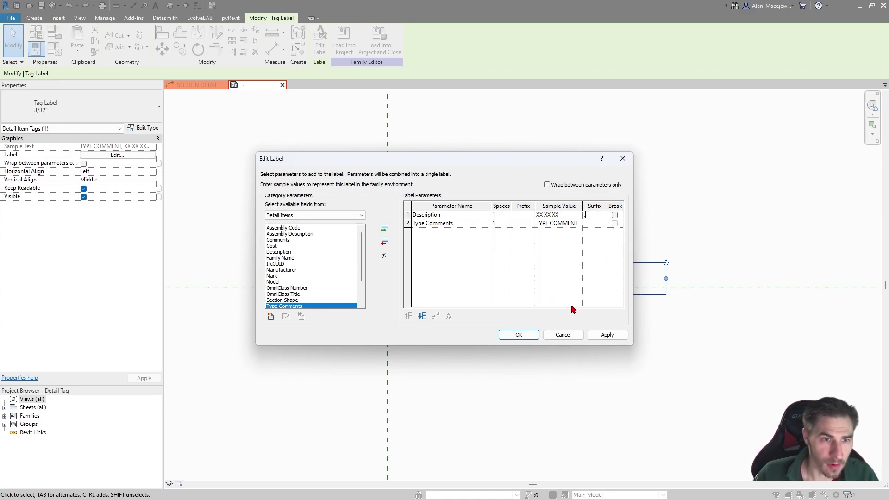
type(",")
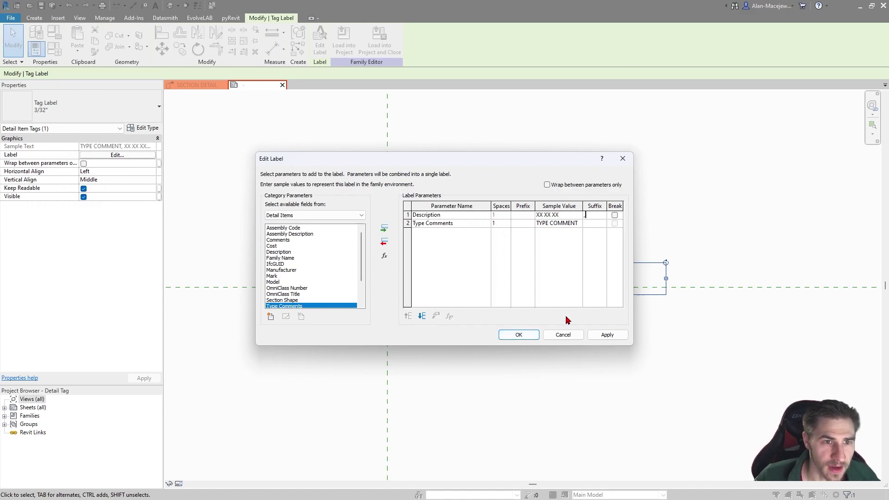
left_click(516, 334)
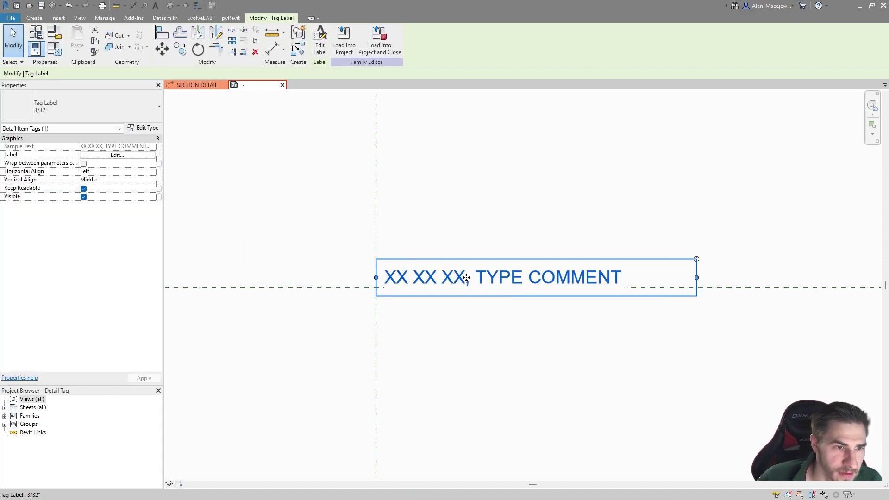
Set Type Comments spaces to 0 so the label previews 'XX XX XX,TYPE COMMENT'
left_click(152, 157)
left_click(595, 216)
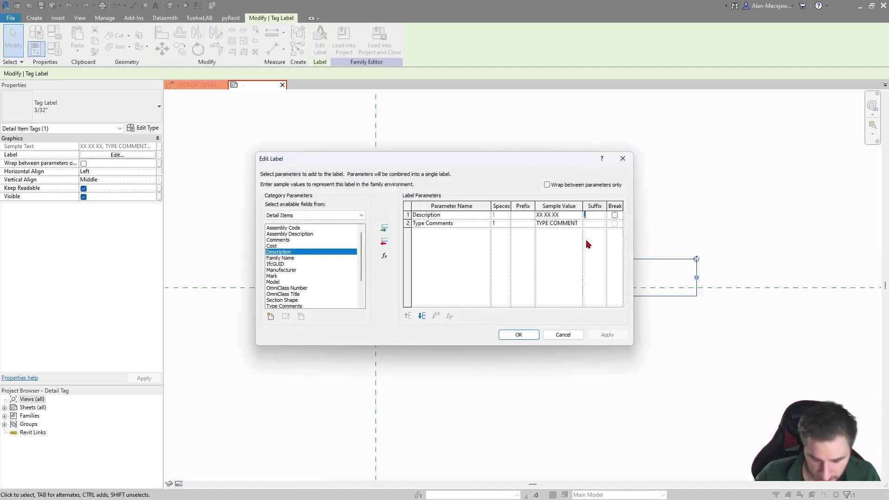
left_click(518, 224)
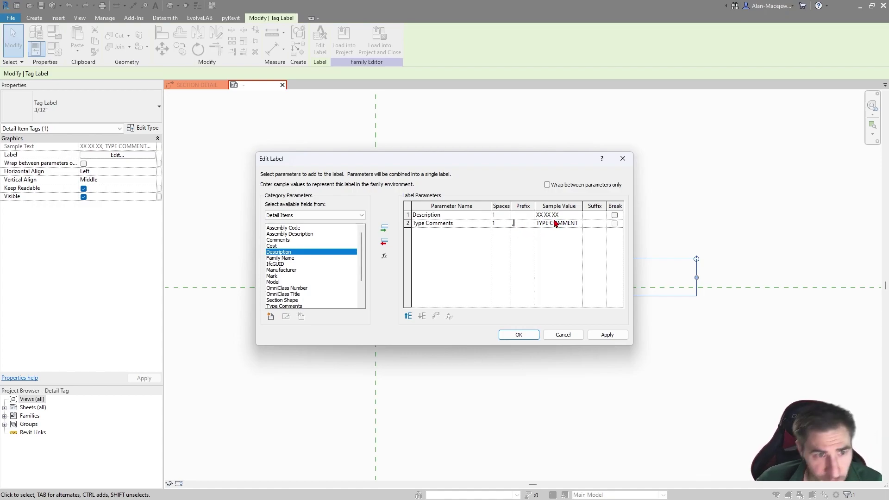
left_click(514, 336)
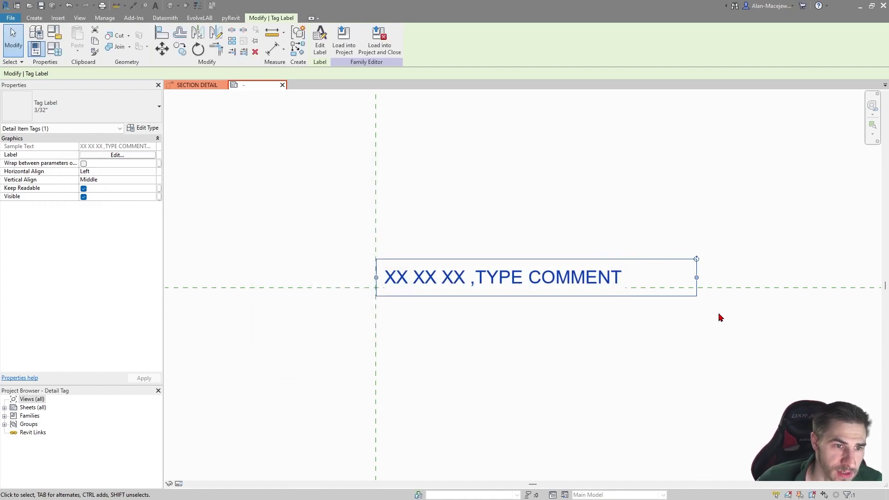
left_click(129, 155)
left_click(593, 216)
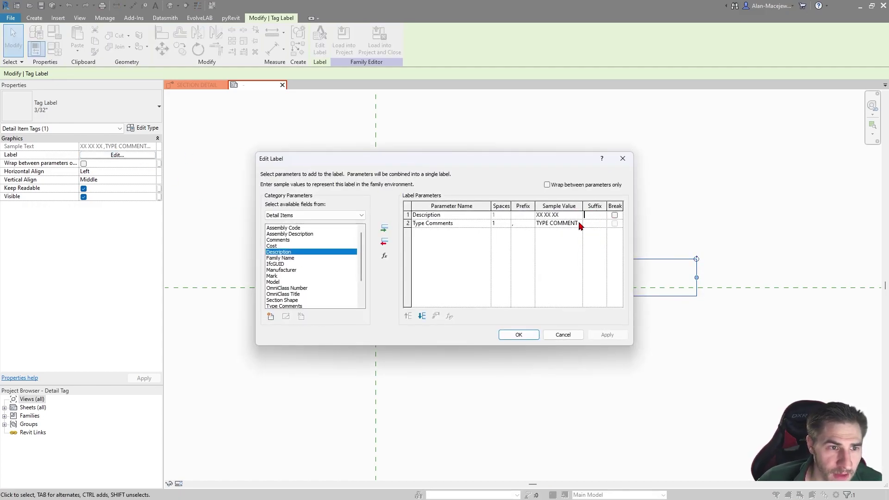
left_click(494, 224)
left_click(507, 226)
left_click(517, 334)
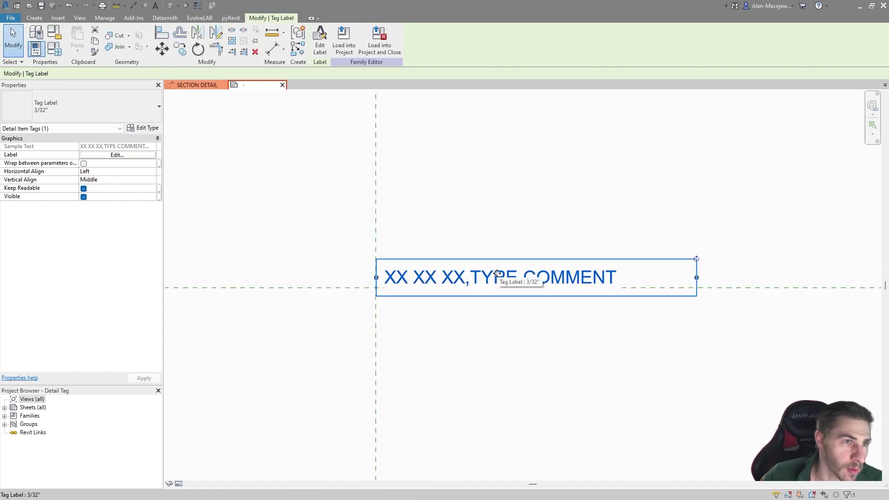
Save Detail Tag.rfa and load it into the project, overwriting the existing version
left_click(379, 40)
key("Return")
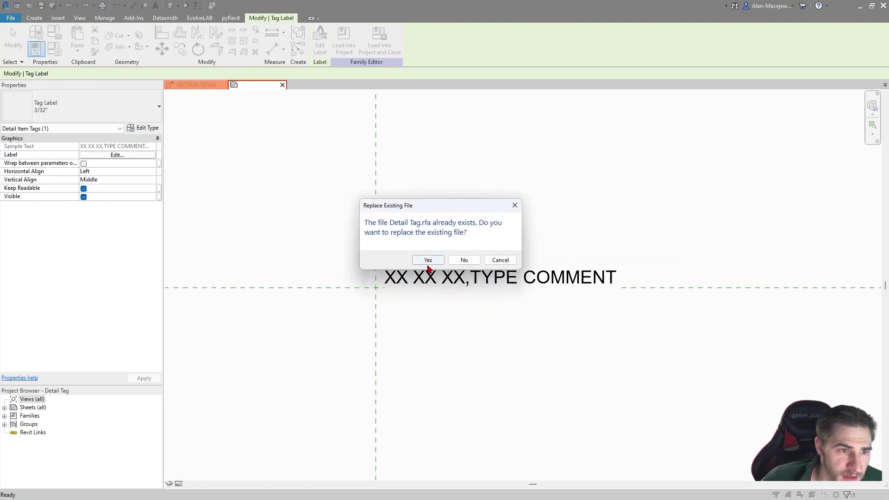
left_click(428, 258)
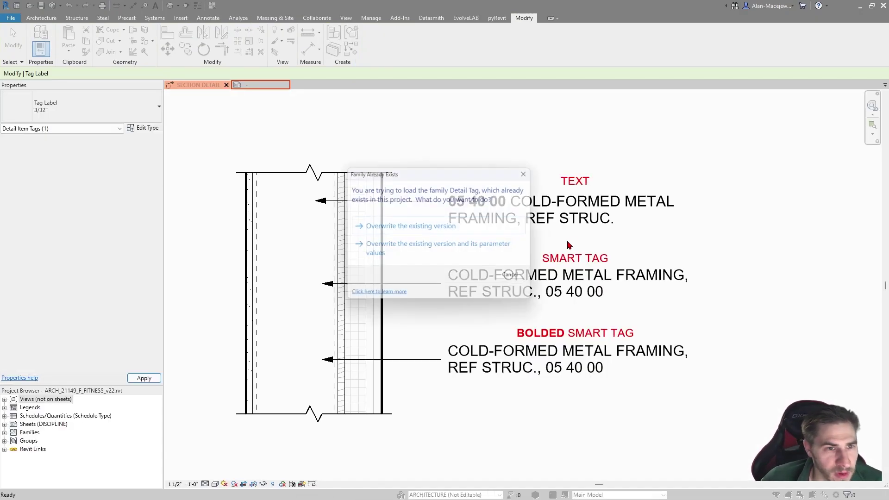
left_click(468, 231)
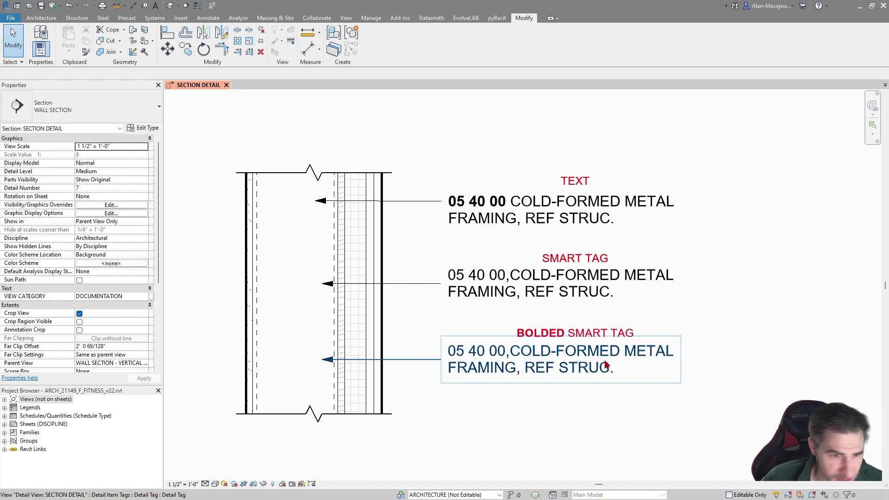
Select the bottom smart tag in the section and edit its family
left_click(524, 375)
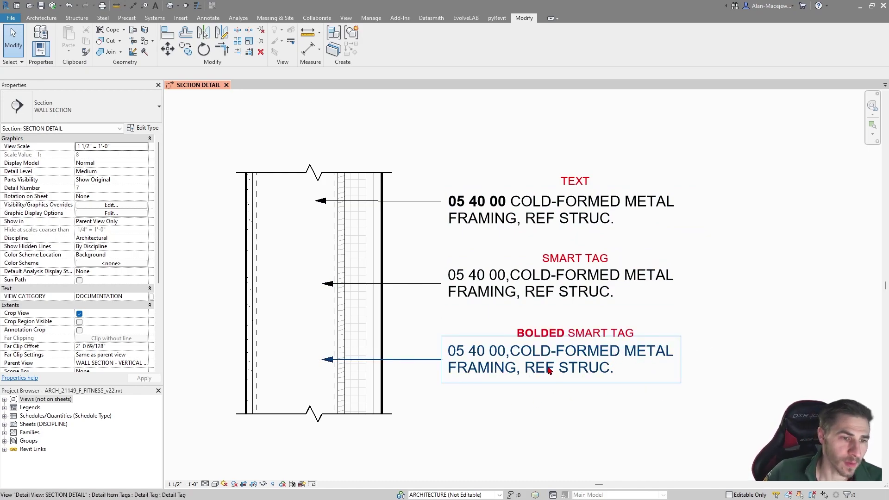
key("Escape")
left_click(560, 376)
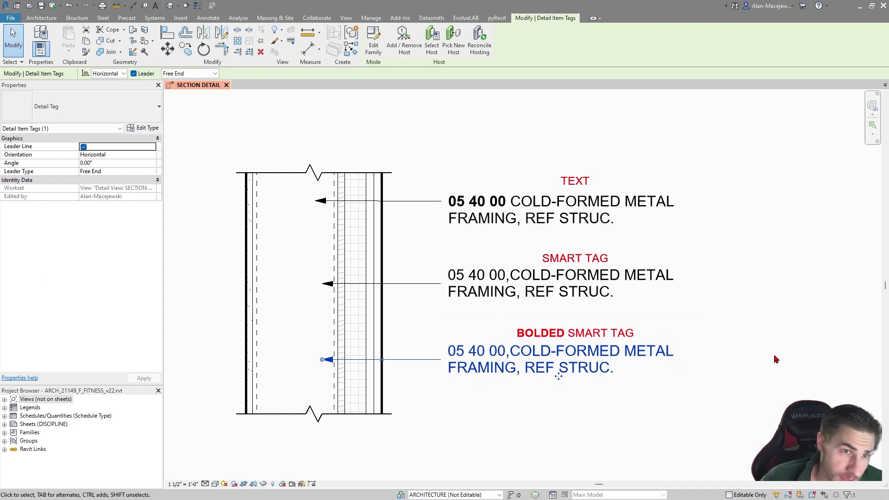
left_click(374, 42)
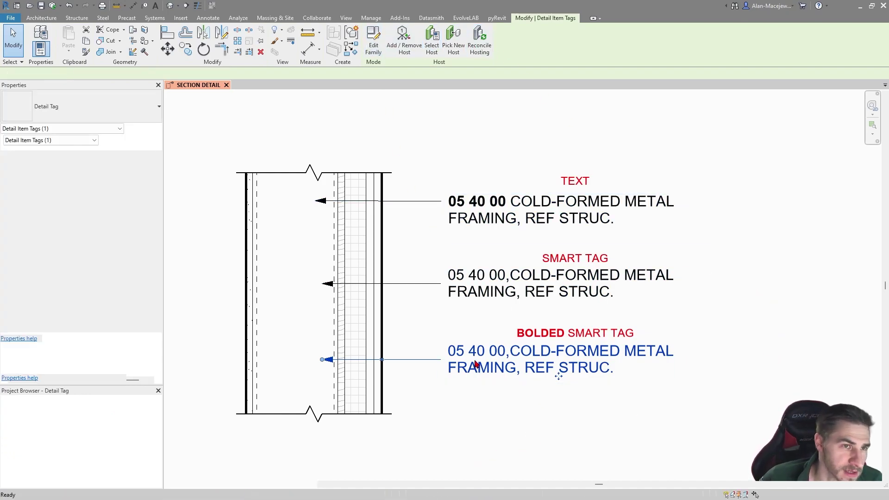
Save the family as 'Detail Tag - BOLDED' and select its tag label
left_click(10, 18)
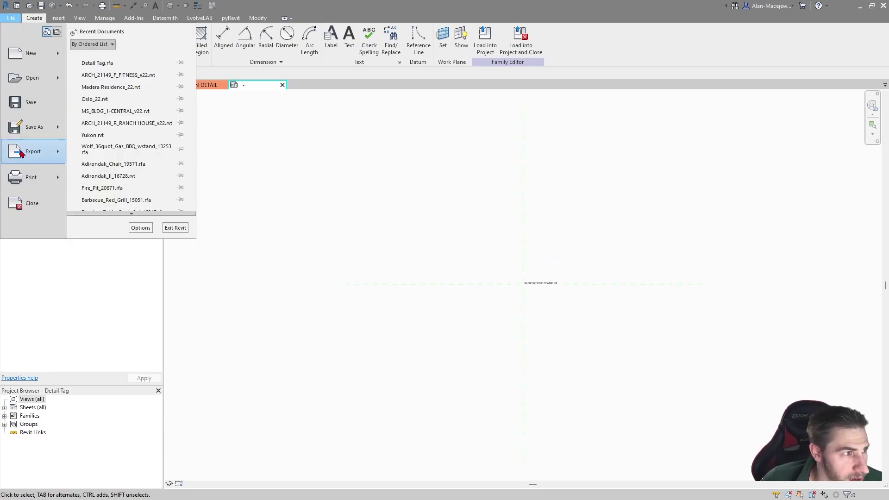
mouse_move(33, 126)
left_click(122, 122)
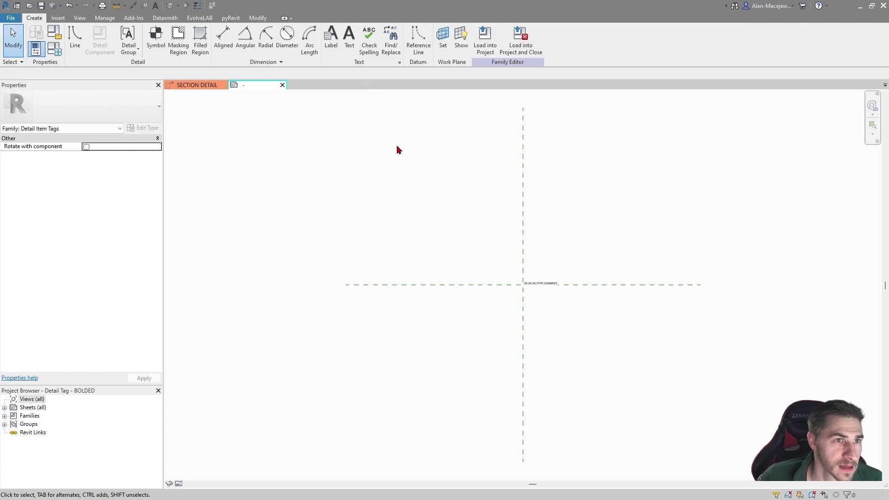
scroll(521, 268, "up", 4)
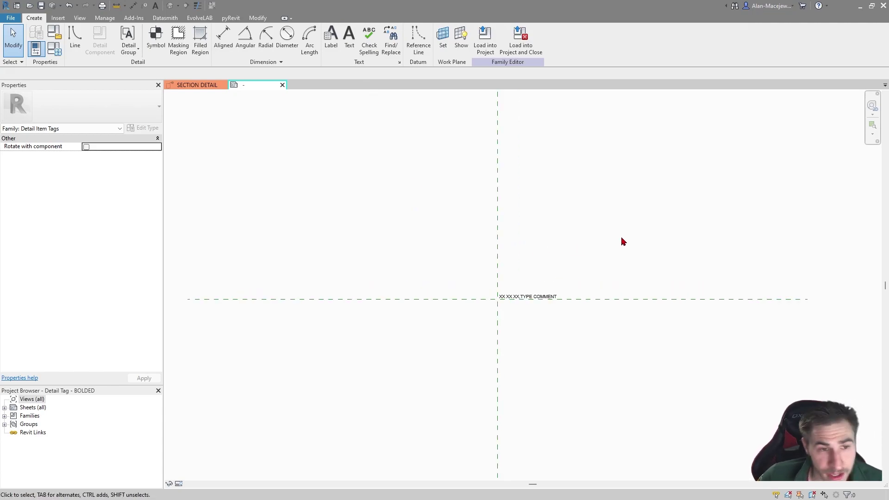
scroll(530, 306, "up", 5)
left_click(500, 306)
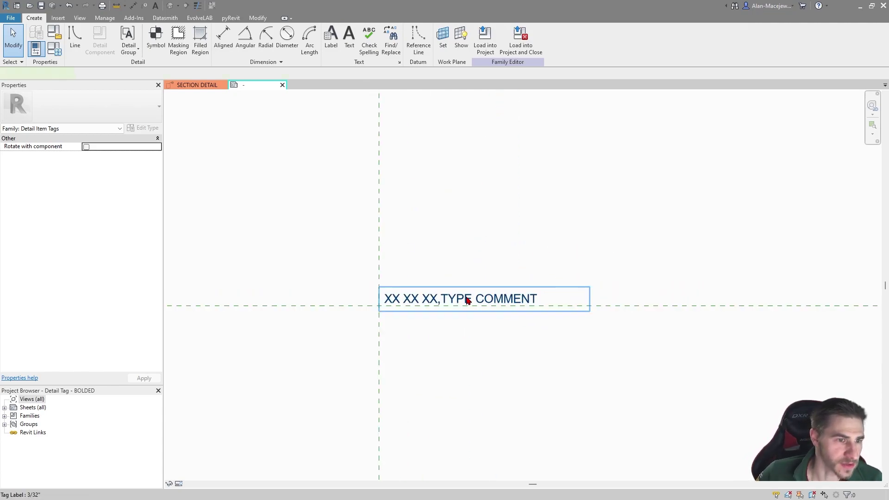
scroll(486, 321, "up", 2)
scroll(513, 296, "down", 1)
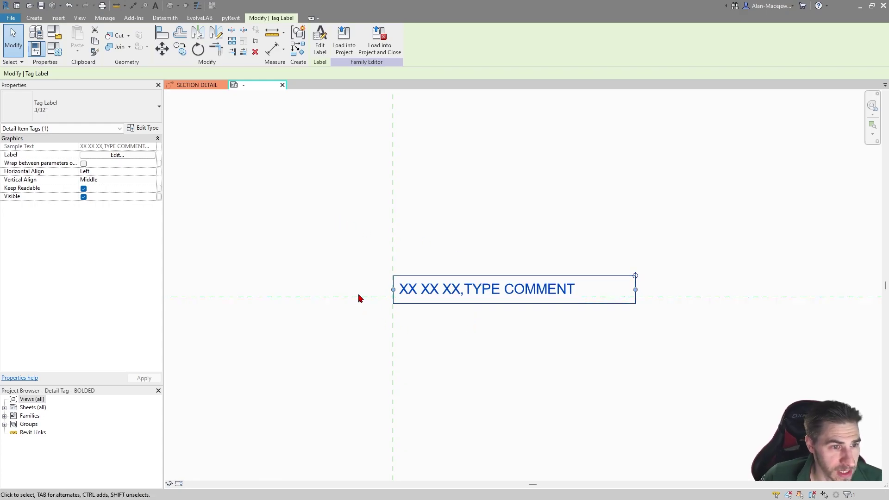
Tick Bold on the label's type, then recheck its label parameters and type properties
left_click(147, 128)
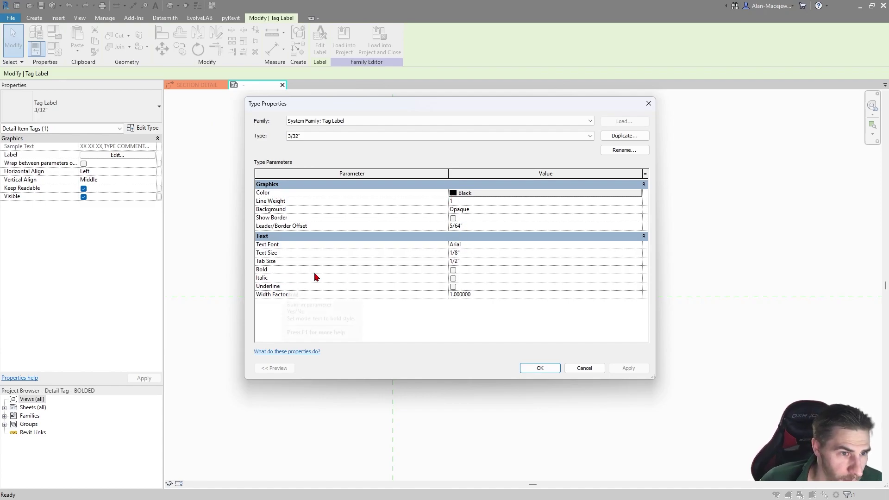
left_click(453, 270)
left_click(554, 368)
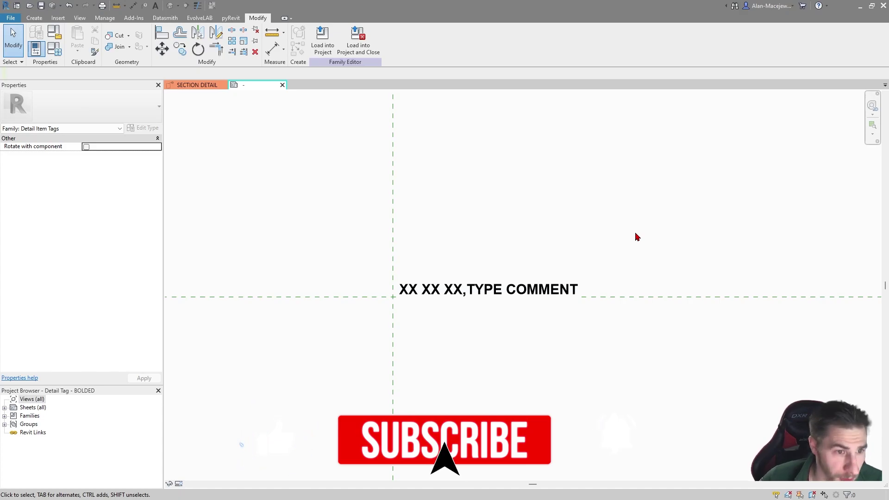
double_click(403, 289)
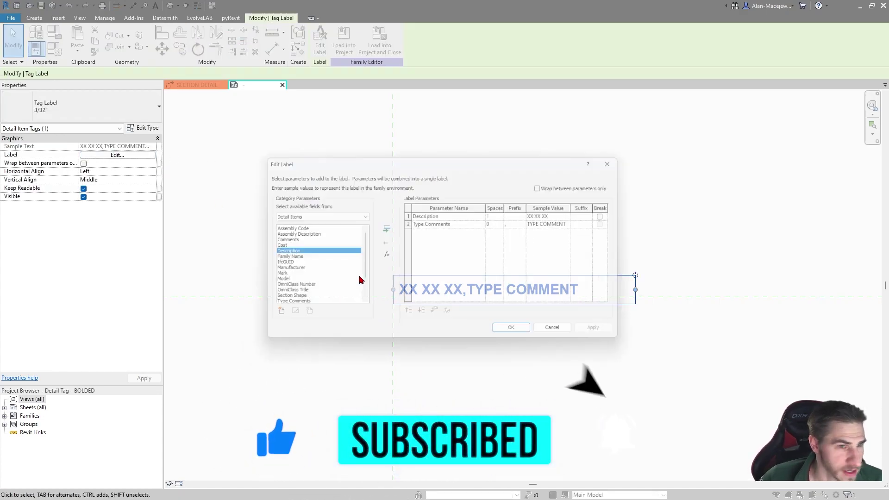
key("Escape")
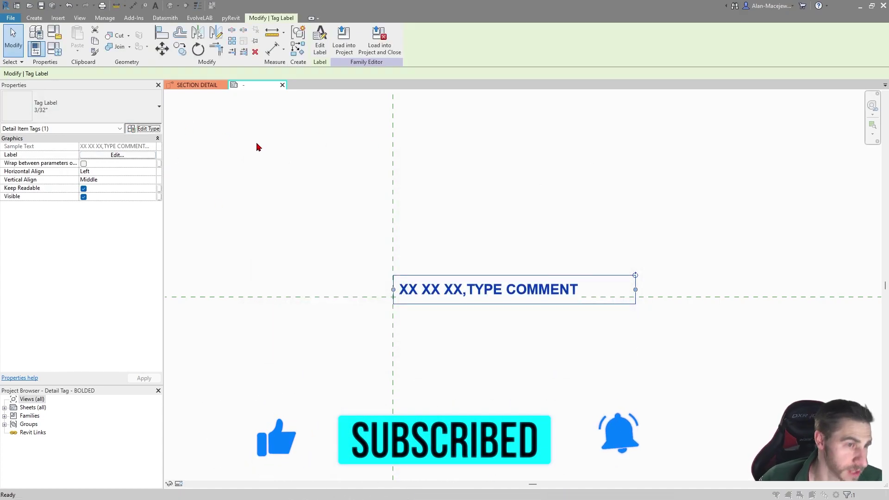
left_click(454, 271)
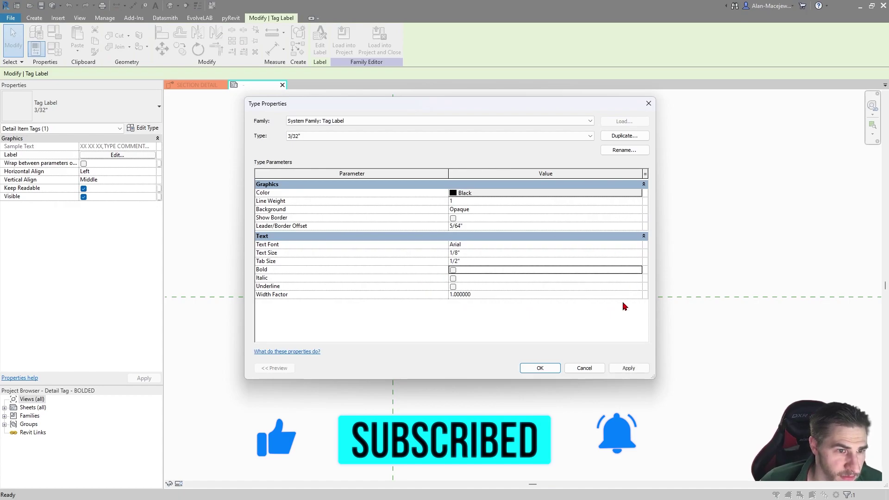
left_click(541, 368)
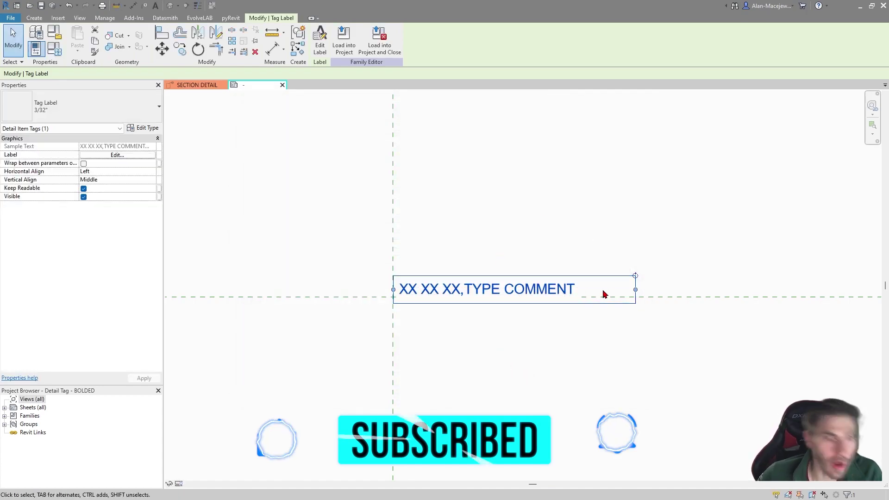
left_click(518, 307)
left_click(444, 287)
Duplicate the label type as 3/32" BOLD with Bold ticked and apply it
left_click(146, 128)
left_click(621, 135)
left_click(454, 231)
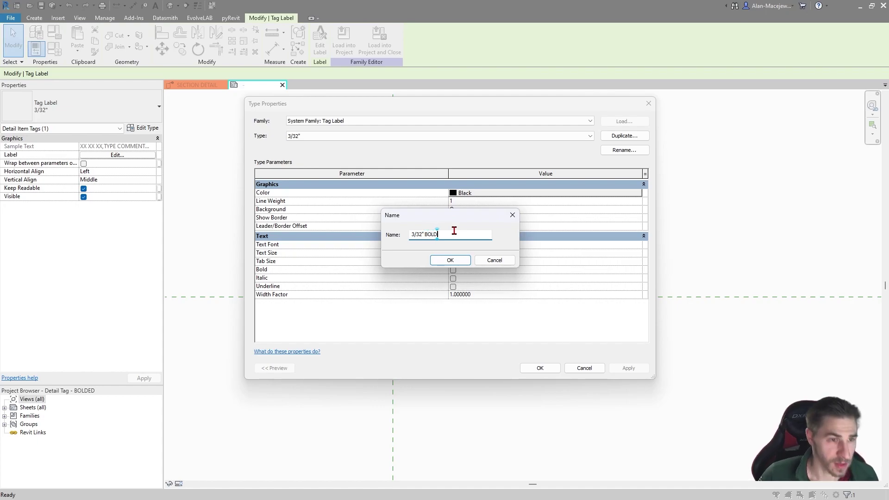
type("BOLD")
key("Return")
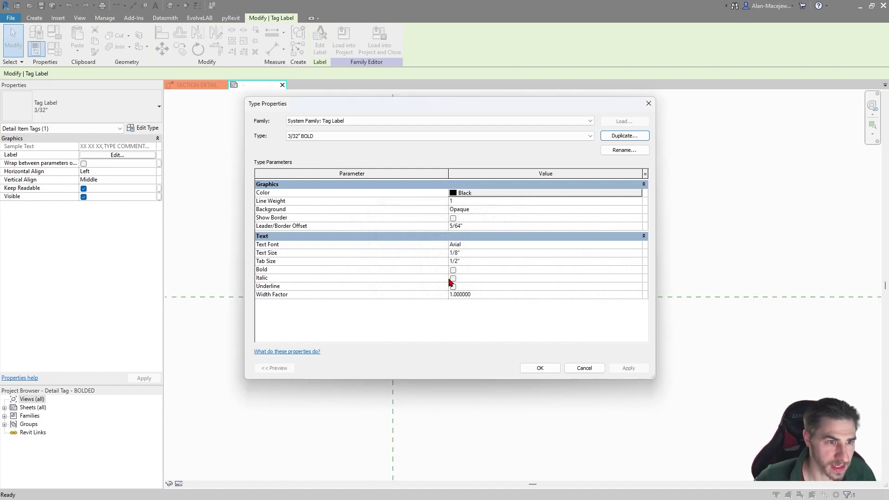
left_click(453, 270)
left_click(540, 367)
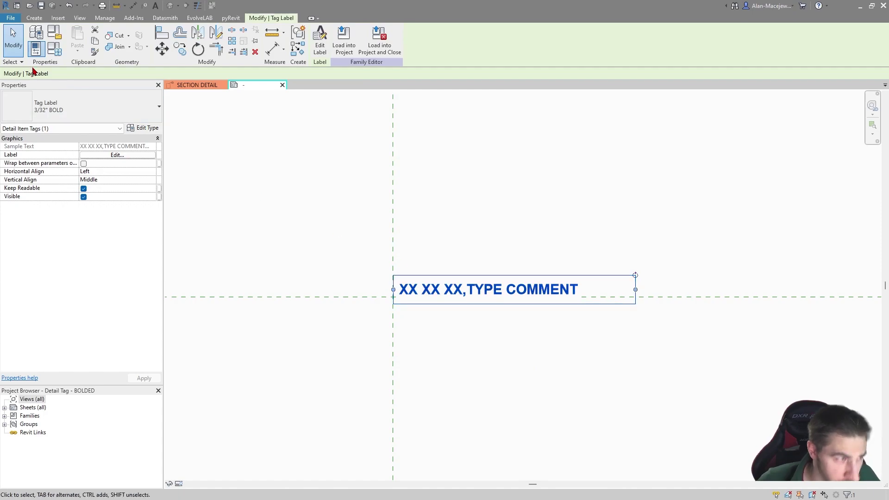
Switch the original tag label back to the plain 3/32" type
left_click(86, 113)
left_click(65, 153)
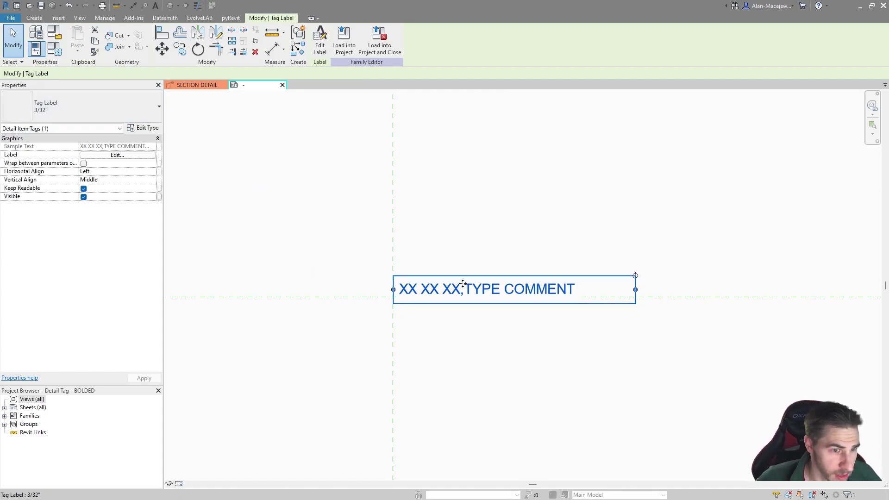
left_click(526, 404)
left_click(453, 292)
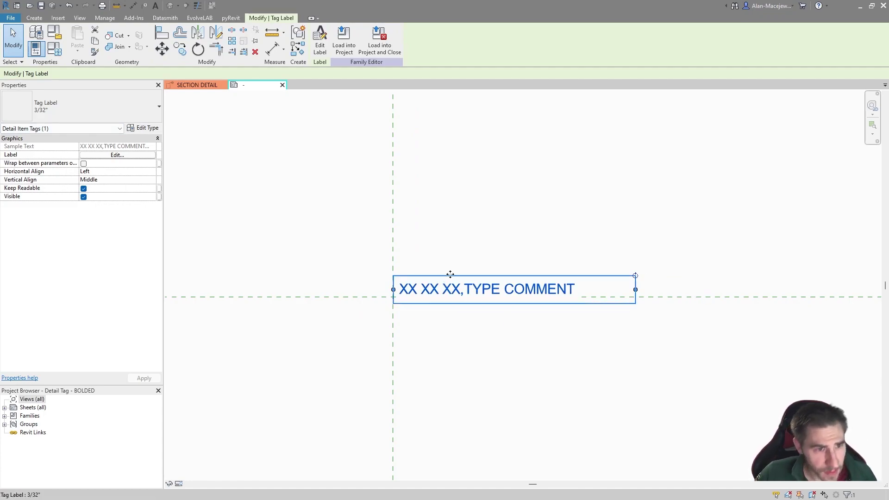
key("Escape")
Paste a copy of the label aligned in place and give it the 3/32" BOLD type
left_click(78, 51)
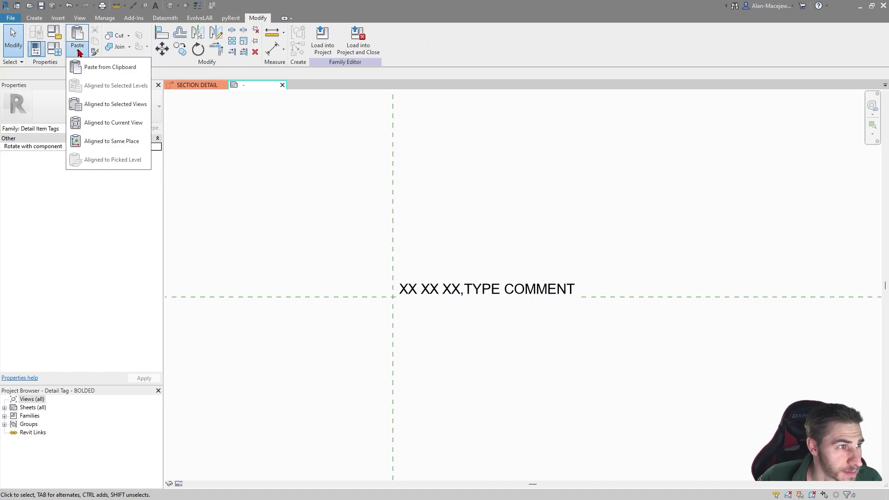
left_click(112, 142)
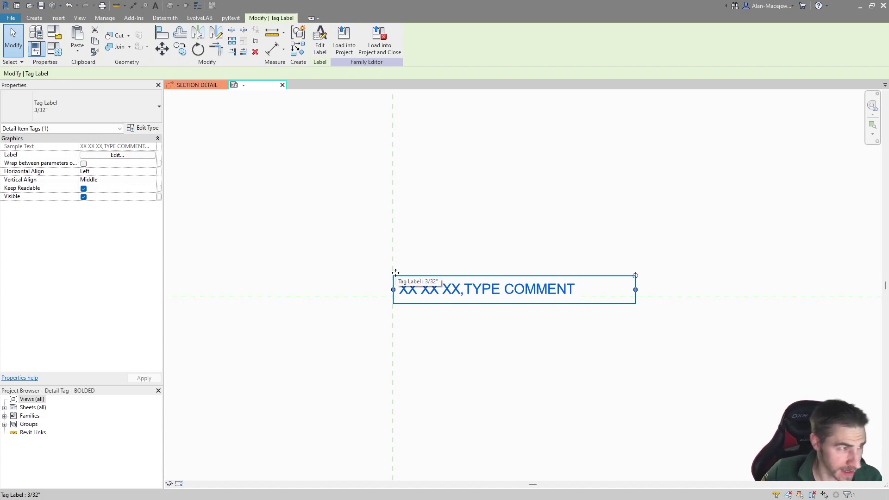
left_click(139, 107)
left_click(70, 161)
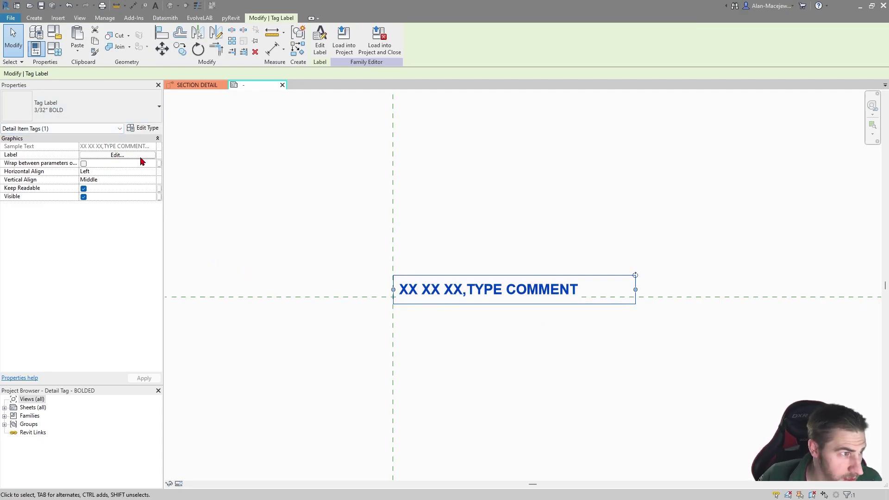
Remove Type Comments from the bold label's parameters so it shows only the Description
left_click(139, 156)
left_click(444, 214)
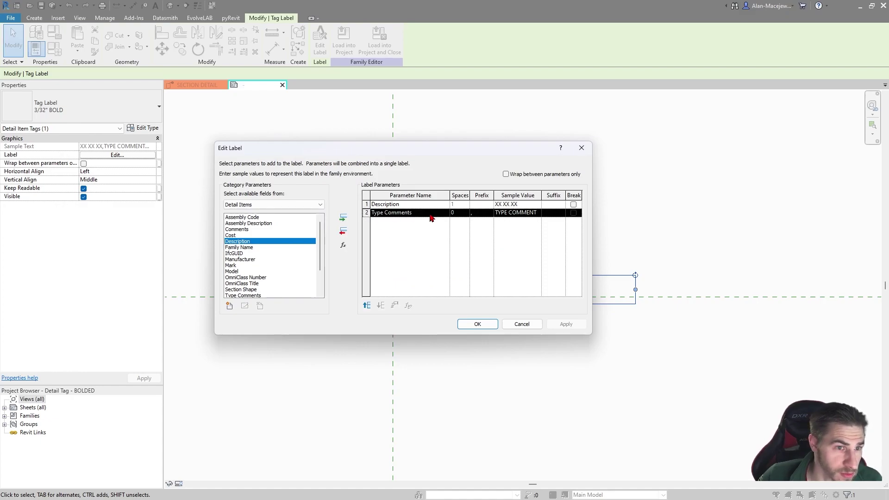
left_click(343, 232)
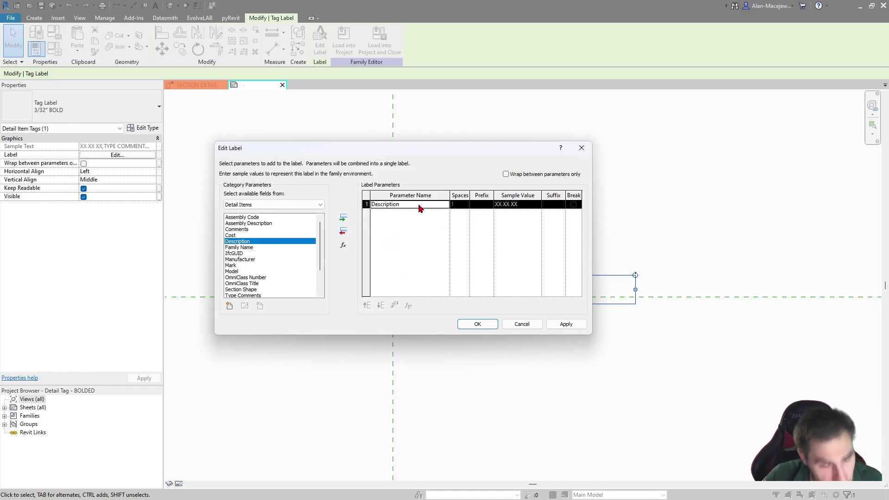
left_click(480, 324)
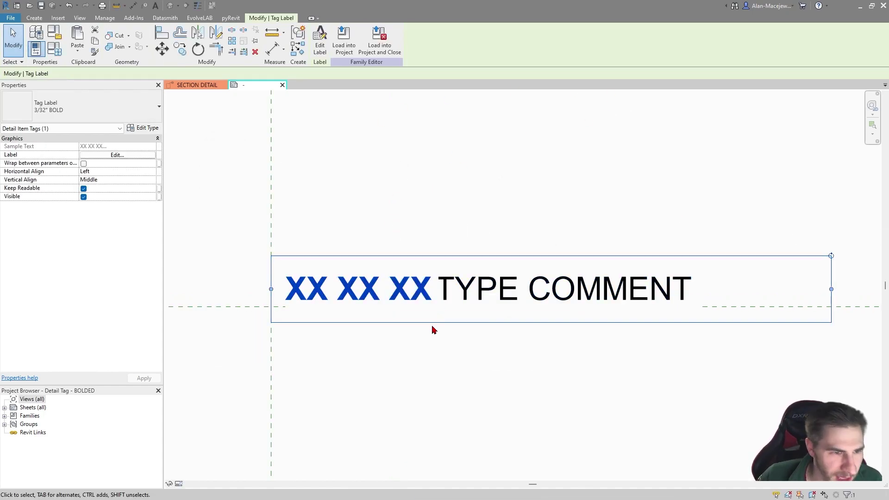
Narrow the bold label's box so bold XX XX XX sits beside plain TYPE COMMENT
scroll(454, 277, "up", 3)
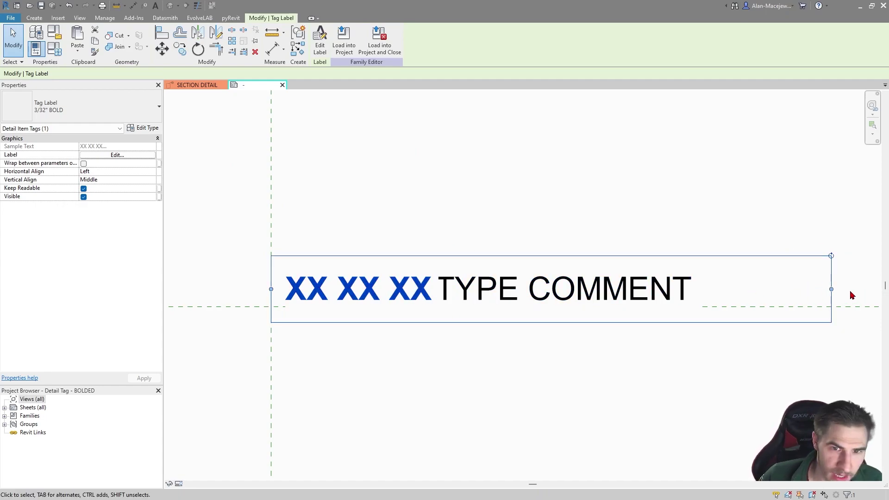
left_click_drag(831, 289, 481, 293)
left_click(509, 394)
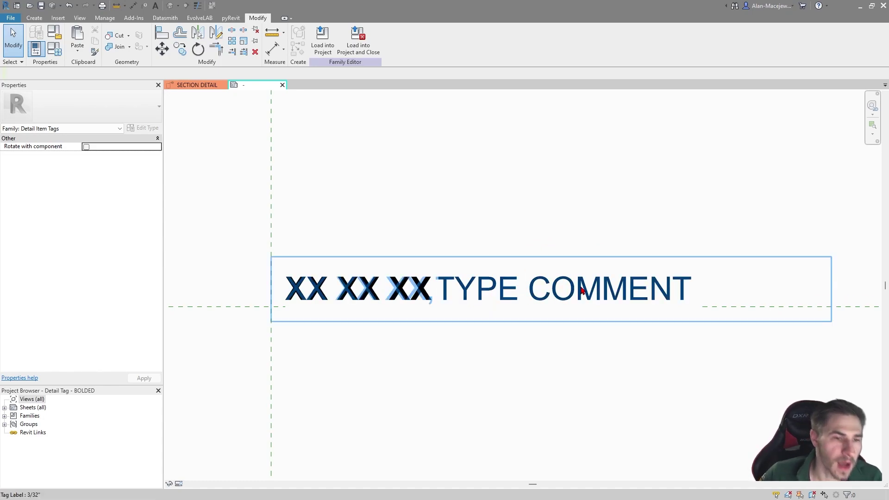
left_click(523, 291)
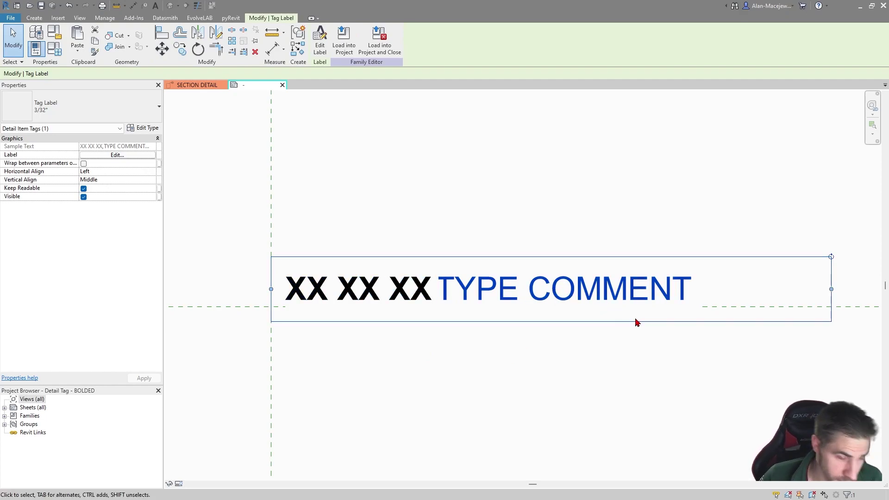
Edit the plain label's Description suffix twice until ',TYPE COMMENT' directly follows XX XX XX
left_click(117, 154)
left_click_drag(389, 149, 334, 323)
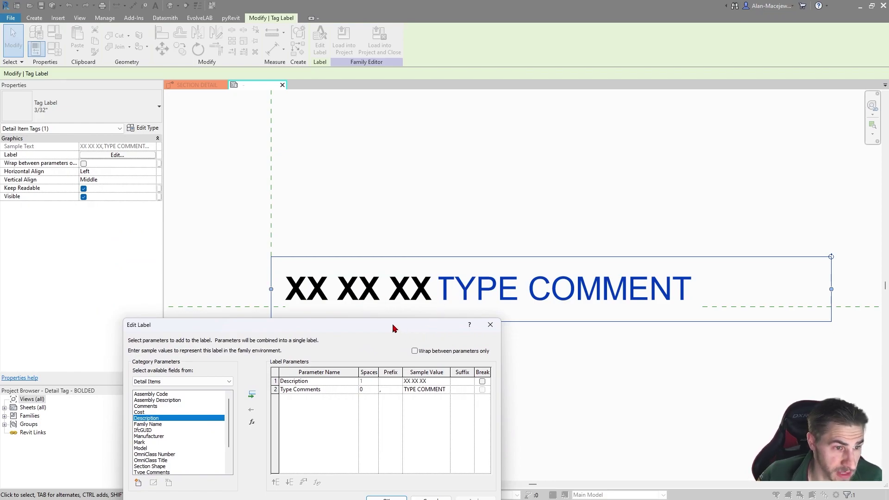
left_click_drag(393, 328, 382, 232)
left_click(446, 285)
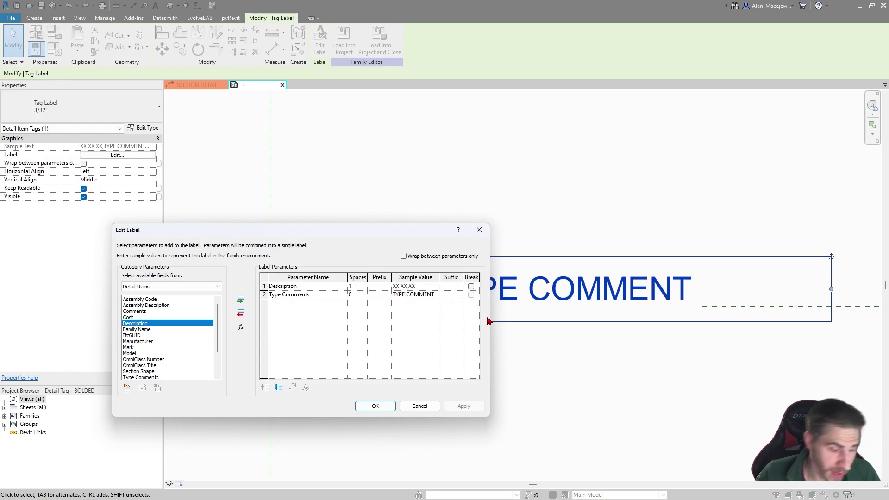
left_click(376, 406)
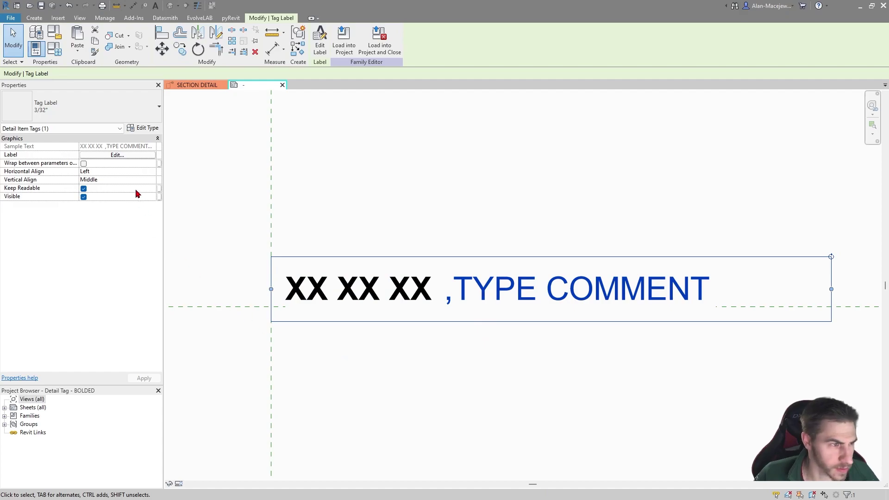
left_click(133, 155)
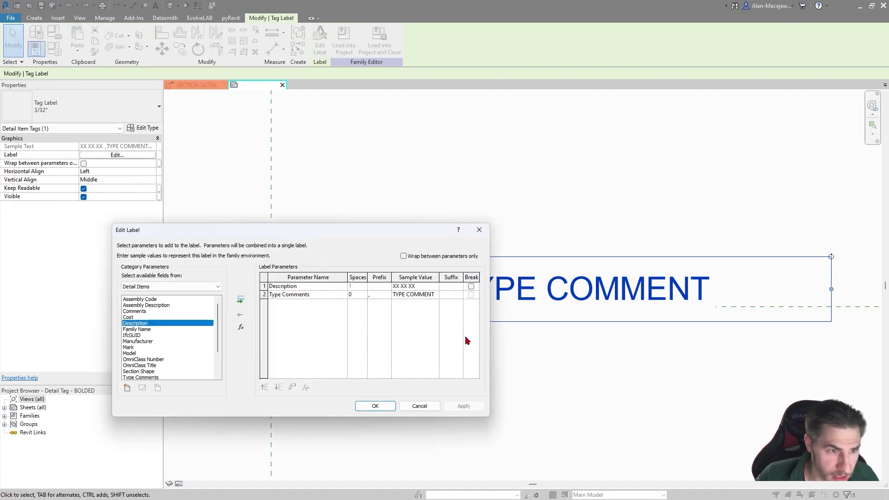
left_click(449, 287)
left_click(374, 406)
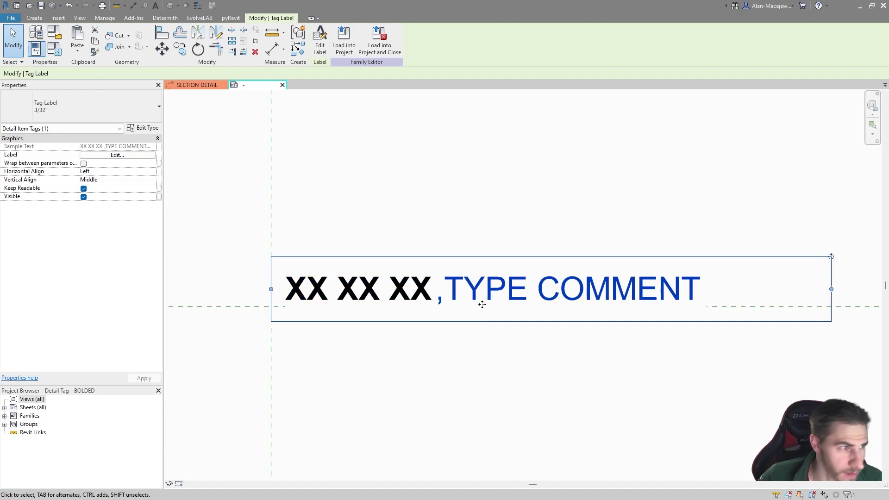
left_click(456, 215)
scroll(407, 292, "down", 1)
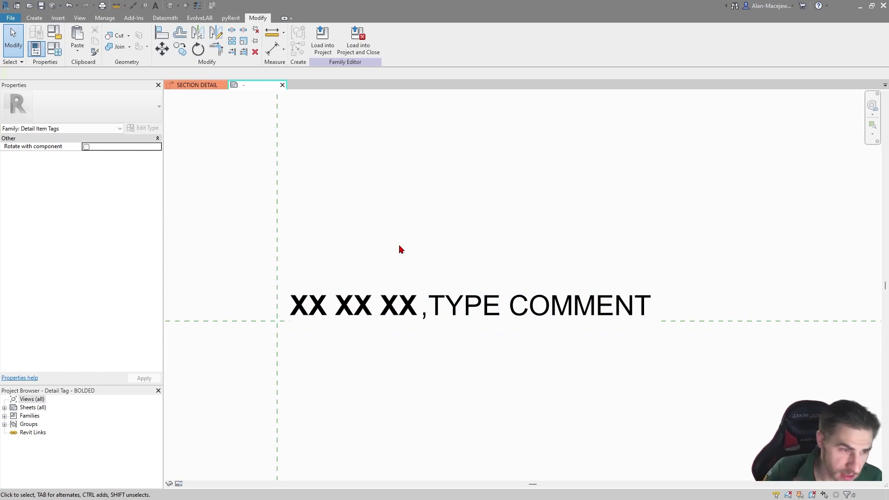
left_click(391, 327)
left_click(486, 237)
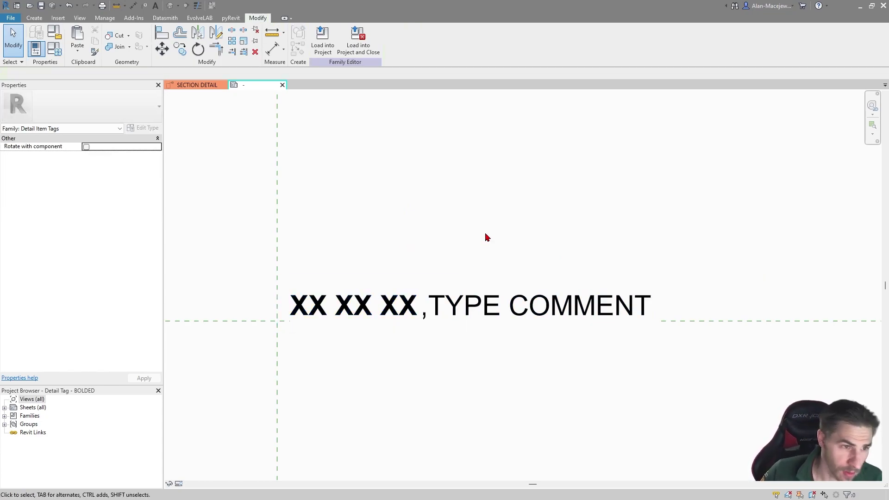
left_click(391, 301)
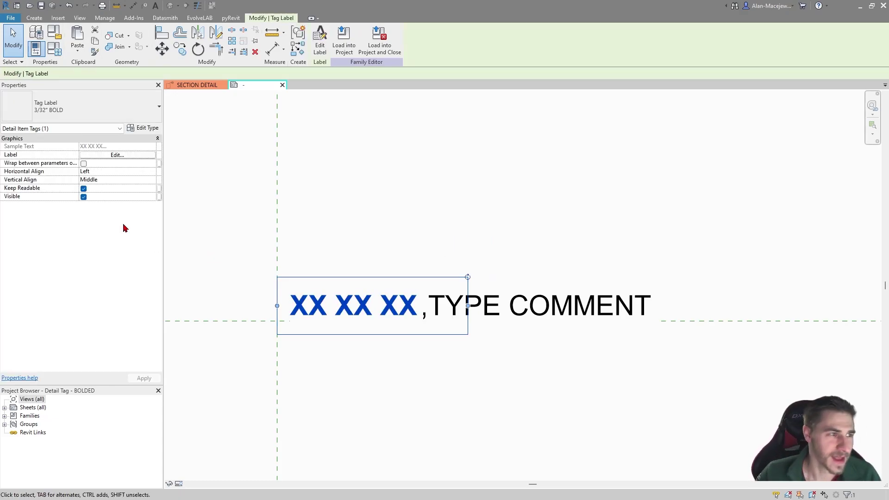
left_click(117, 155)
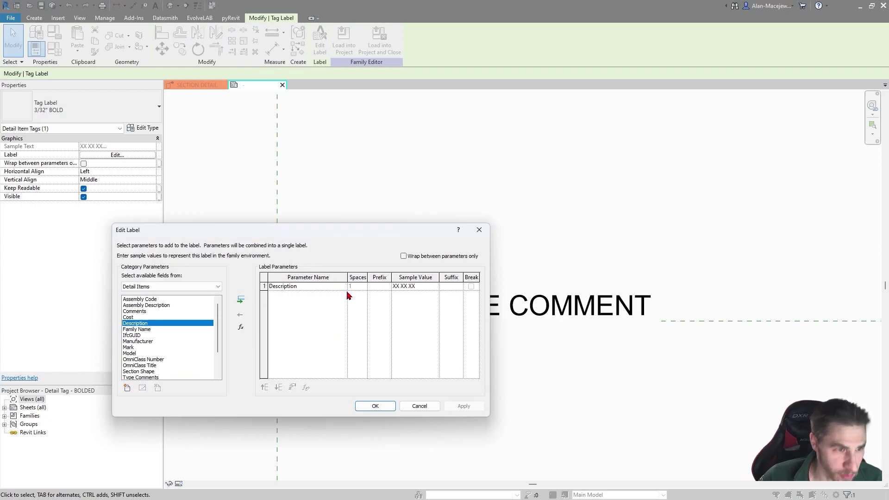
left_click(479, 230)
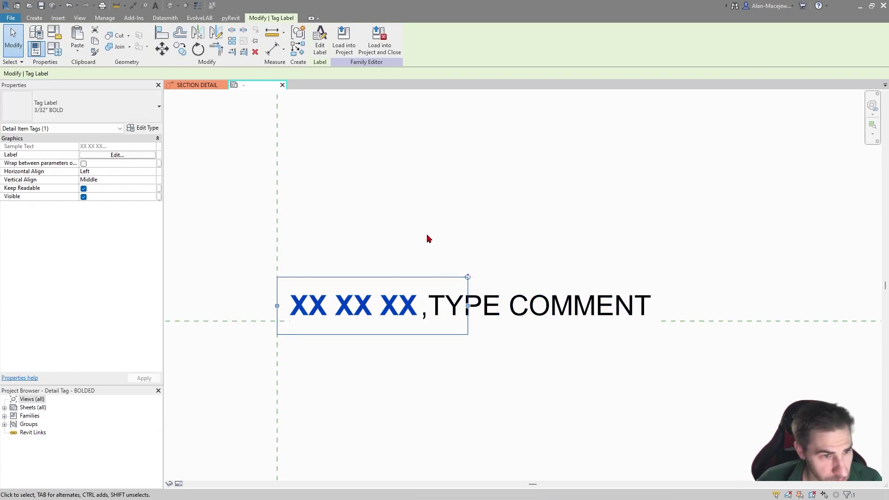
left_click(528, 302)
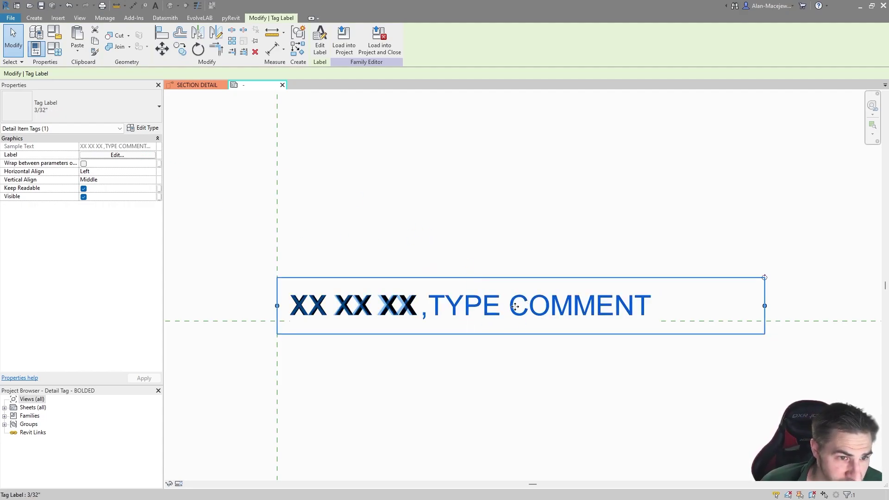
left_click(133, 156)
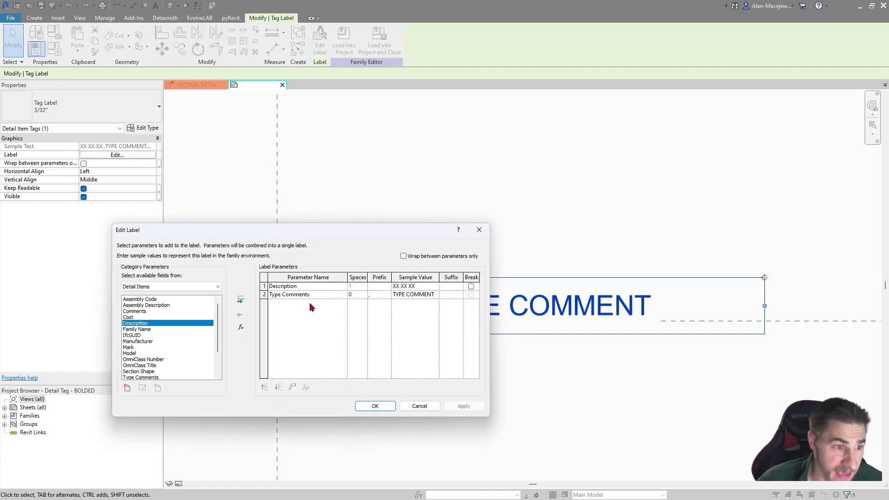
left_click(265, 286)
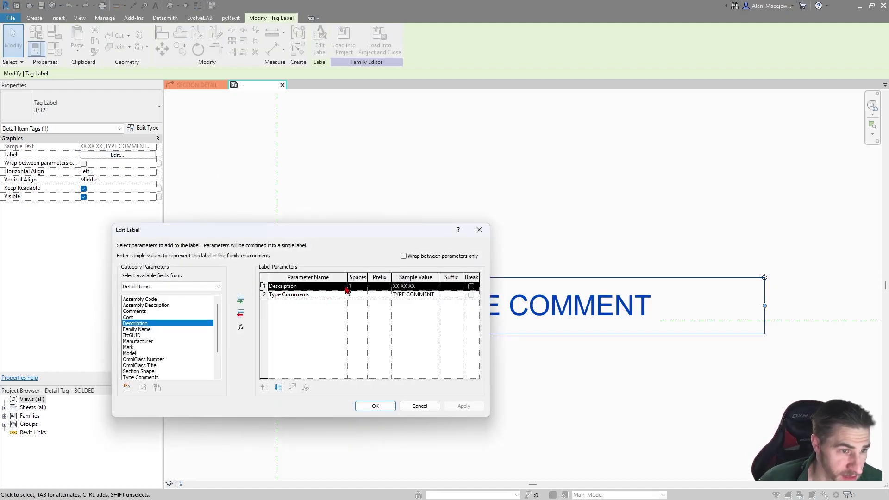
left_click(401, 286)
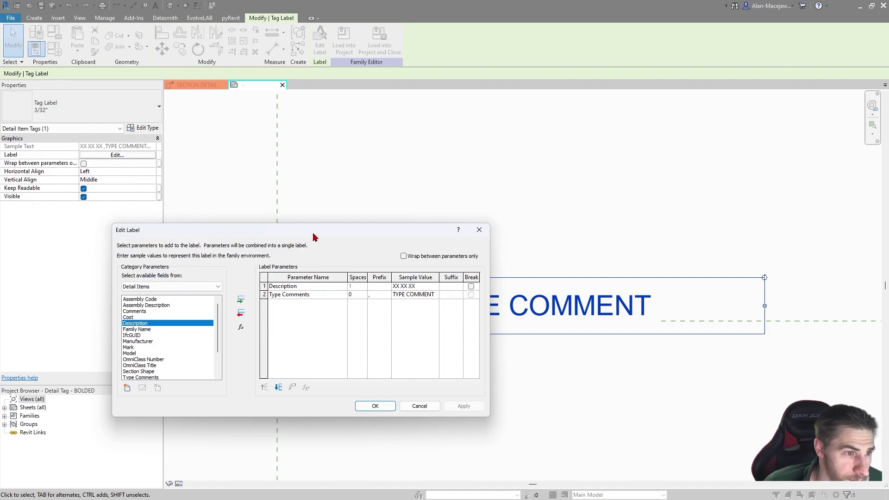
left_click_drag(314, 237, 271, 187)
left_click(331, 246)
left_click_drag(343, 188, 322, 188)
left_click(416, 181)
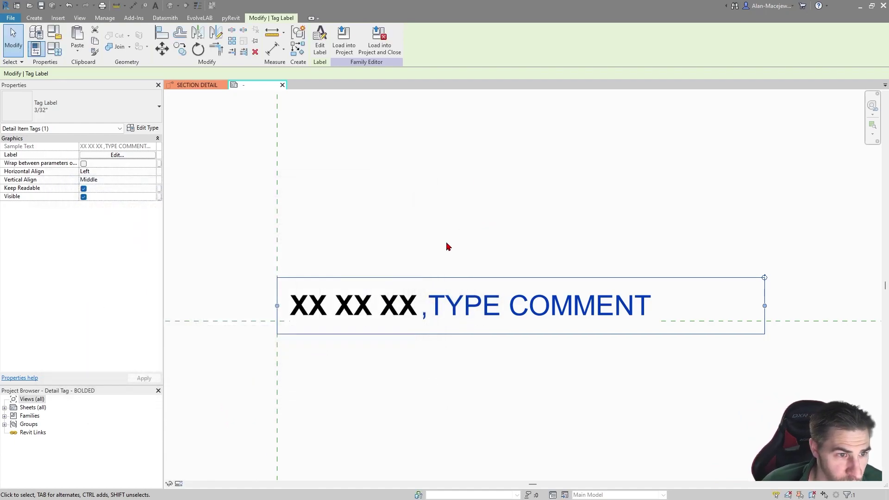
Set the bold label's Description sample to XX XX XX.XX and widen it to one line
left_click(389, 397)
left_click(405, 305)
left_click(116, 154)
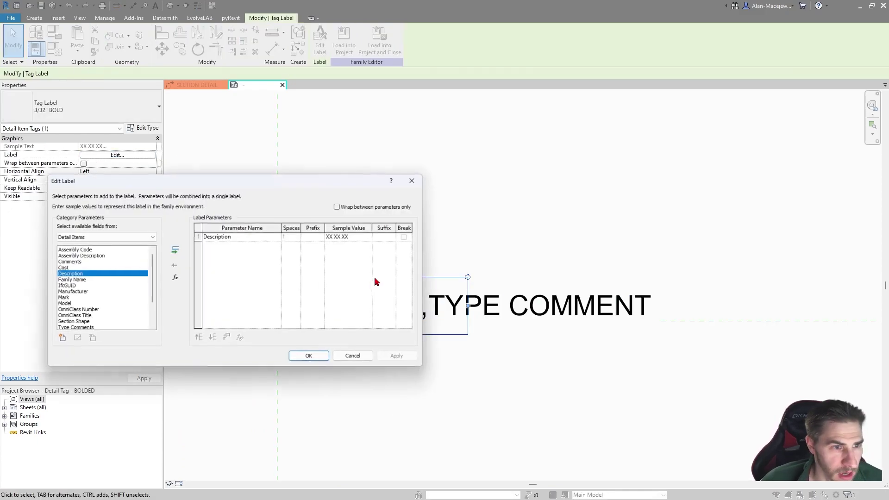
left_click(352, 237)
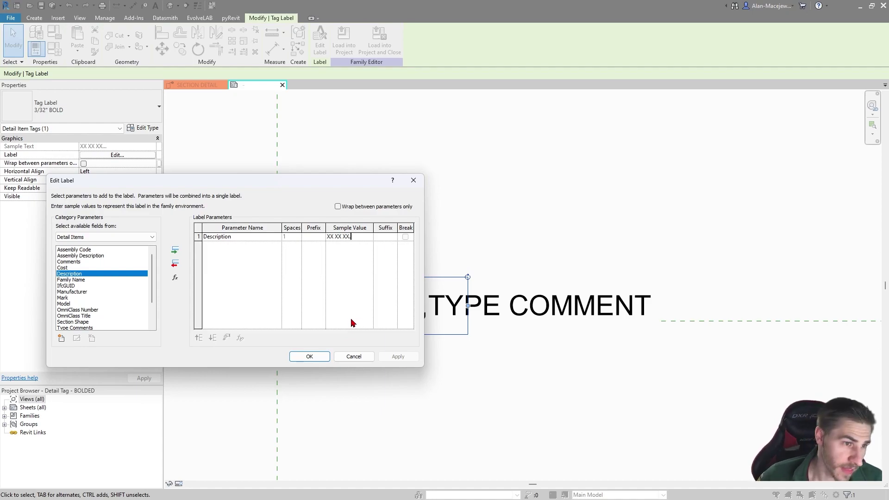
key("Tab")
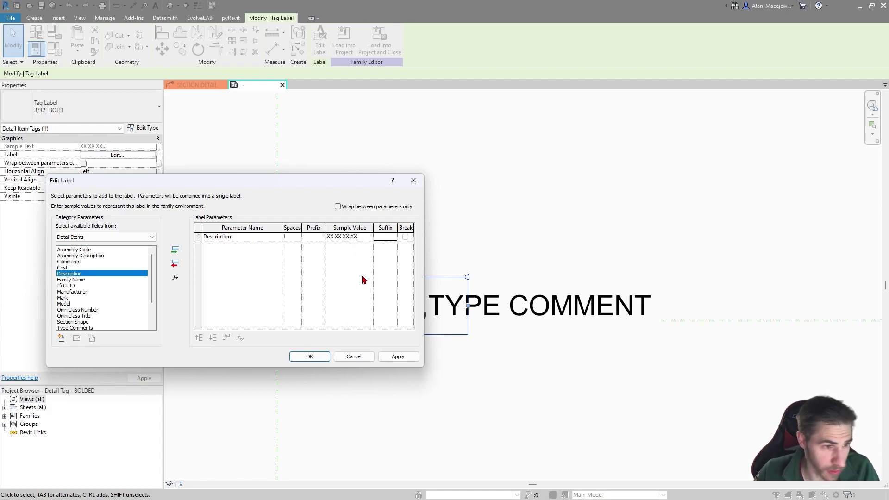
left_click(309, 356)
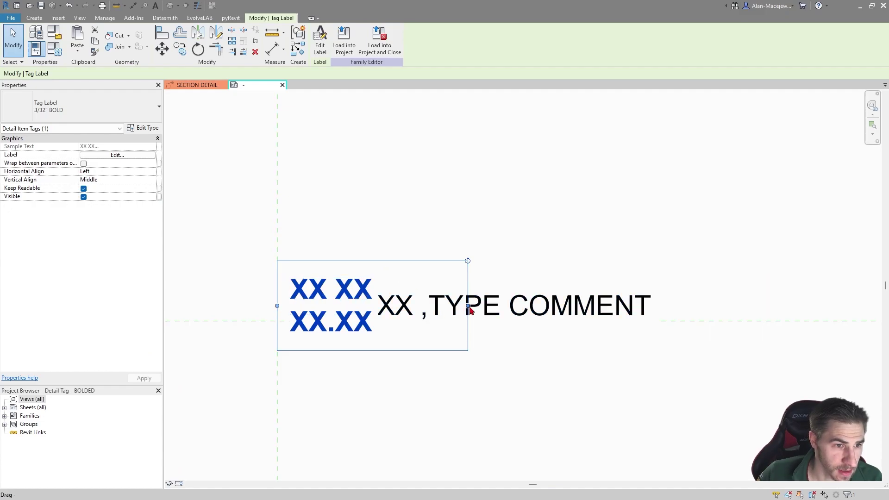
mouse_move(473, 308)
left_mouse_down()
mouse_move(490, 306)
mouse_move(477, 316)
left_mouse_up()
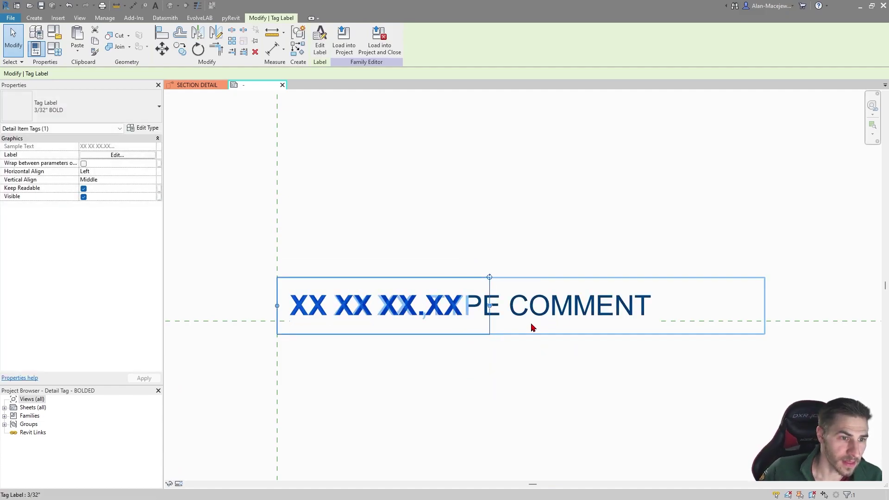
Update the Description sample value in the TYPE COMMENT label's parameters
left_click(498, 309)
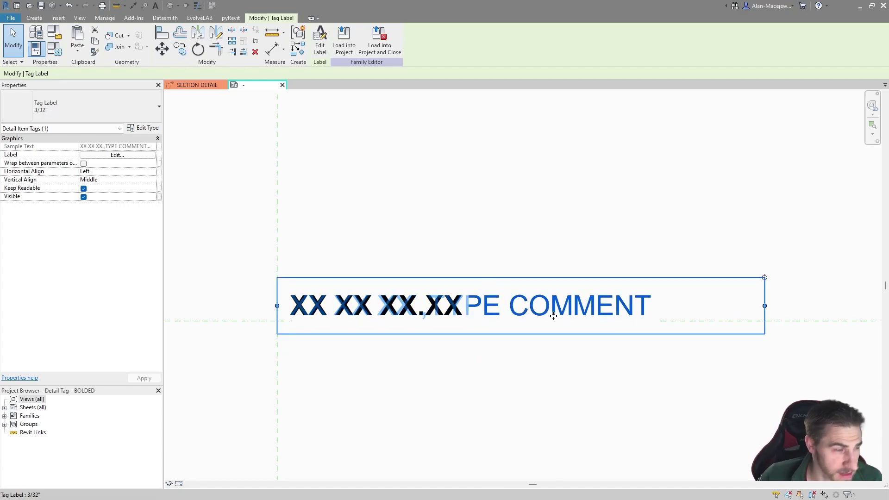
left_click(149, 158)
left_click(360, 236)
left_click(359, 234)
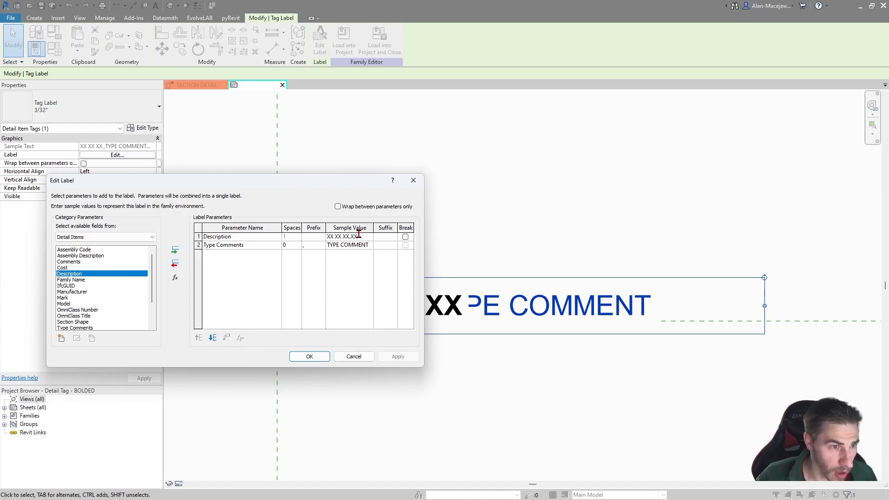
left_click(310, 357)
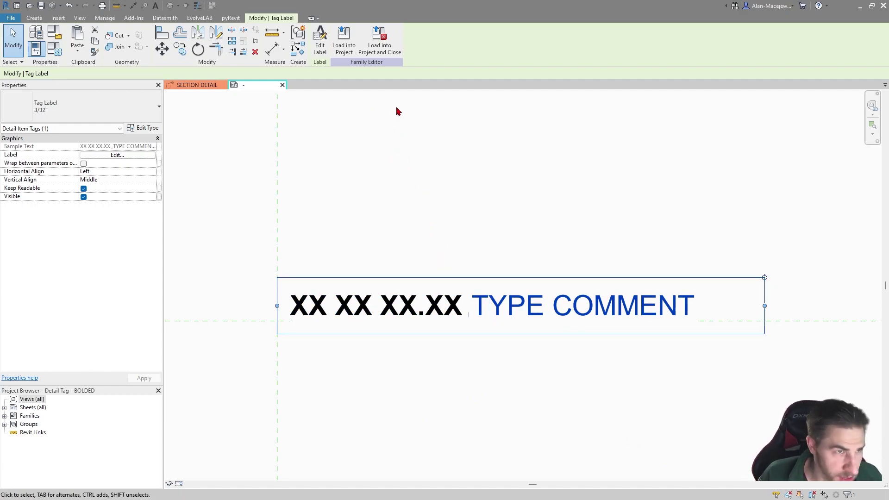
Load the edited tag family into the project, saving its changes
left_click(379, 39)
left_click(429, 259)
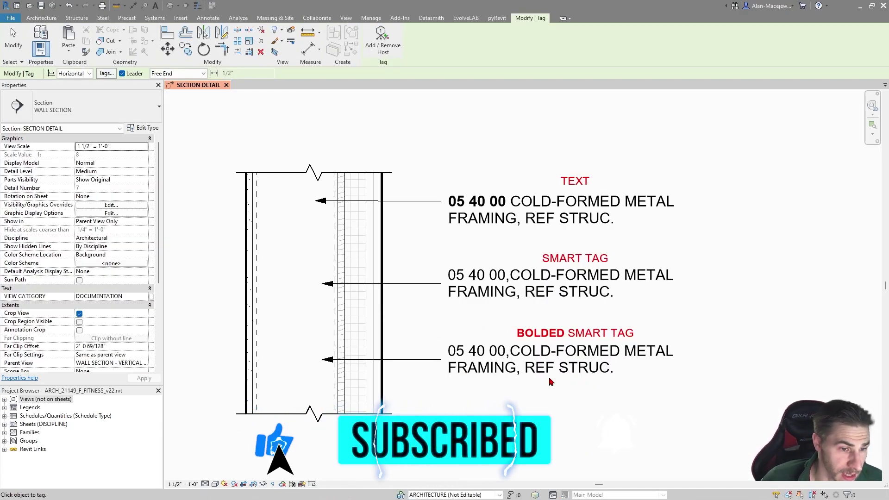
key("Escape")
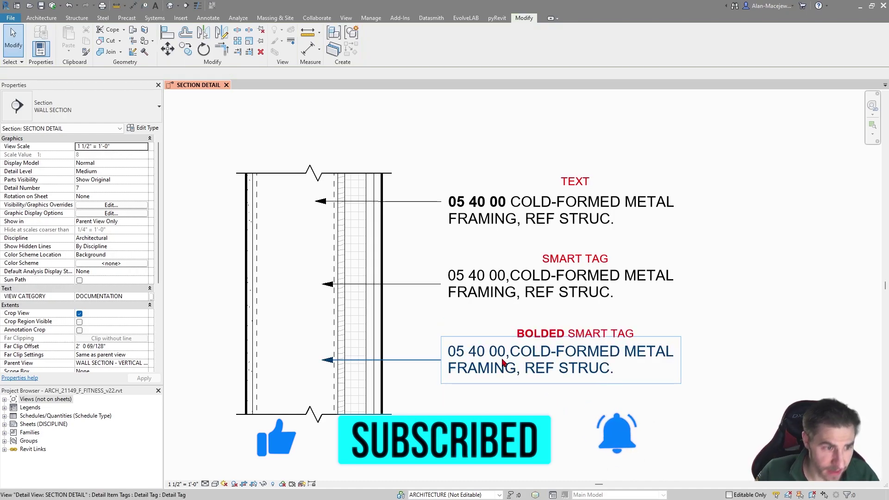
Change the bolded smart tag's type to Detail Tag - BOLDED and open that family
left_click(560, 370)
left_click(97, 114)
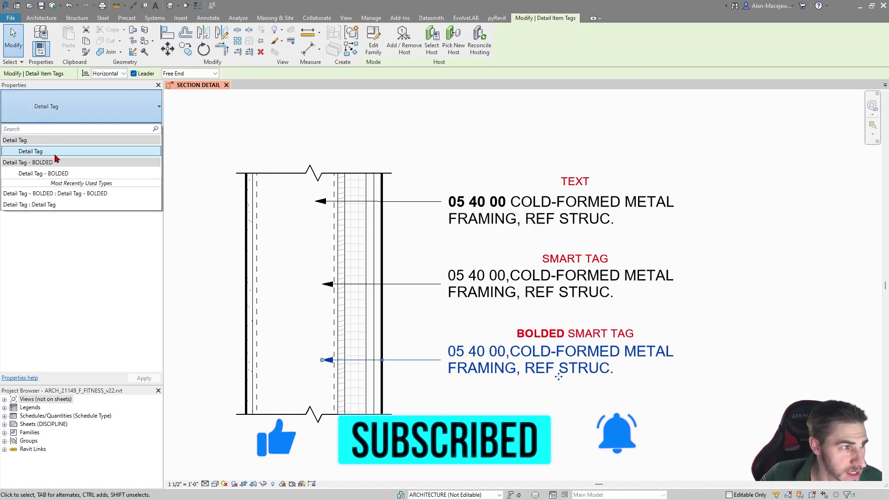
left_click(52, 175)
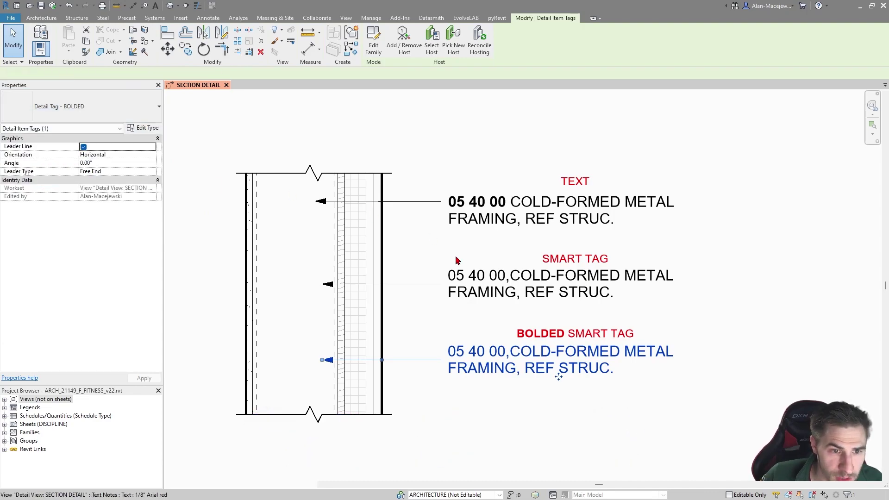
left_click(534, 395)
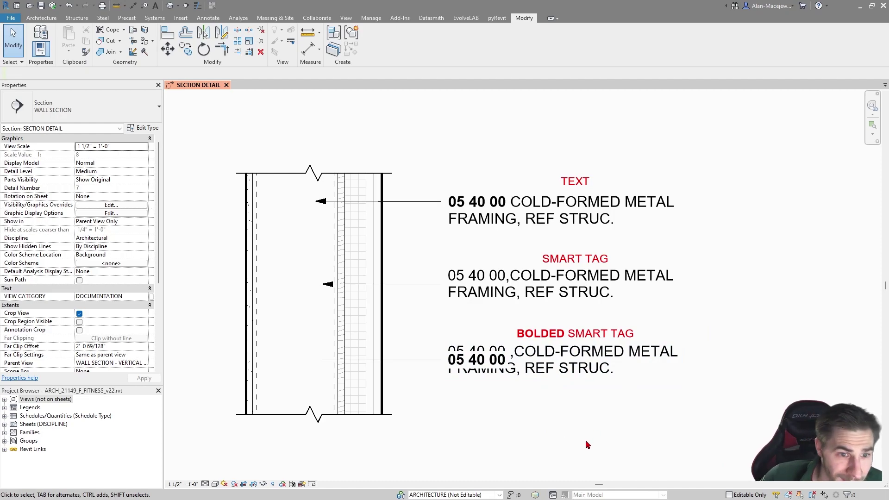
left_click(523, 369)
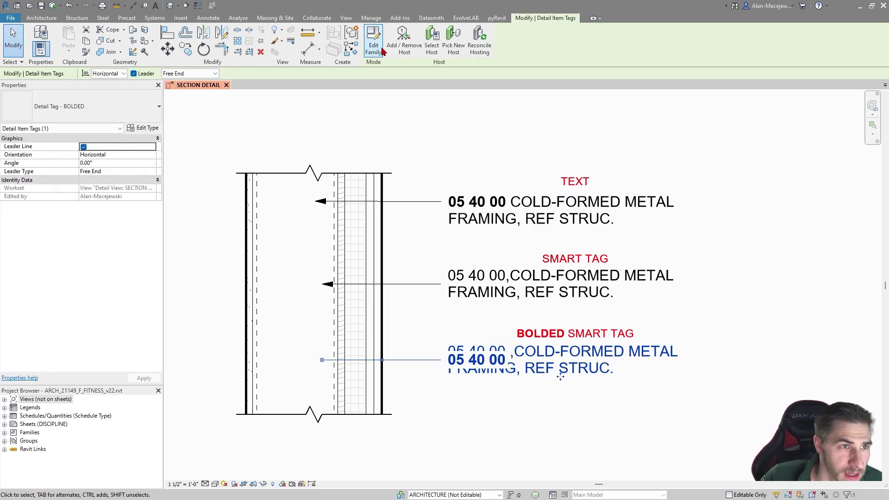
left_click(361, 50)
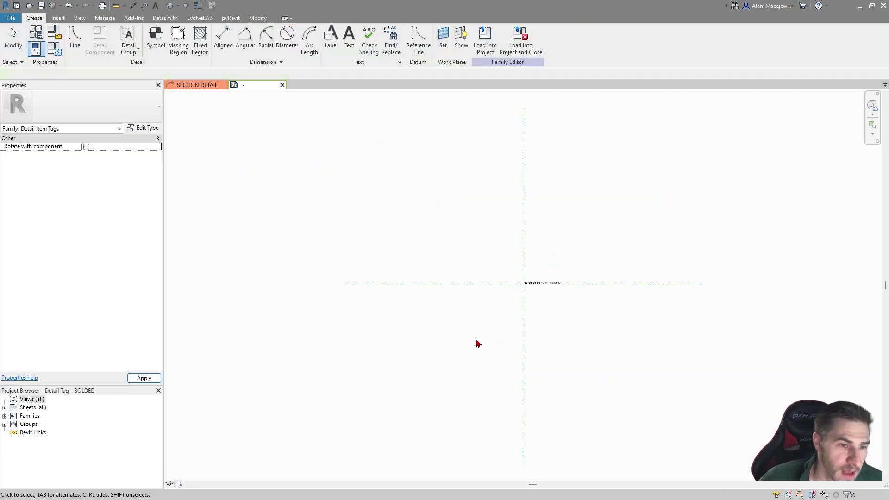
Set the TYPE COMMENT label's vertical alignment to Top
scroll(570, 293, "up", 6)
left_click(540, 291)
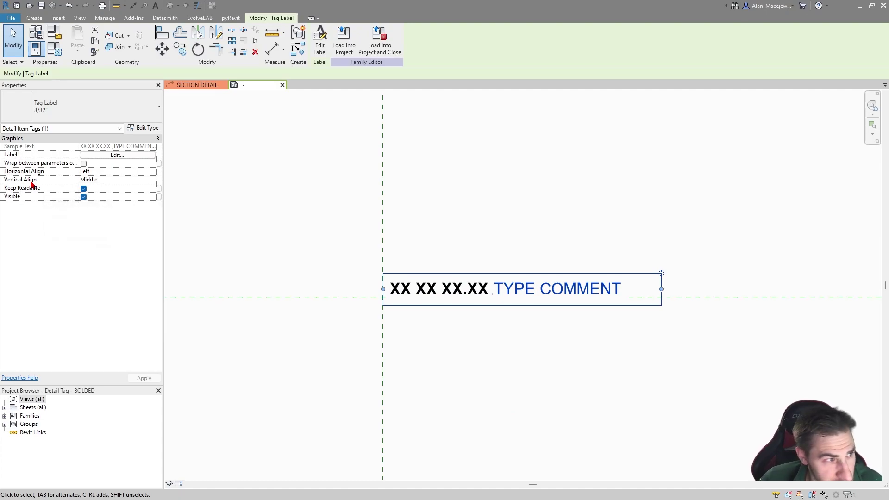
left_click(151, 182)
left_click(101, 190)
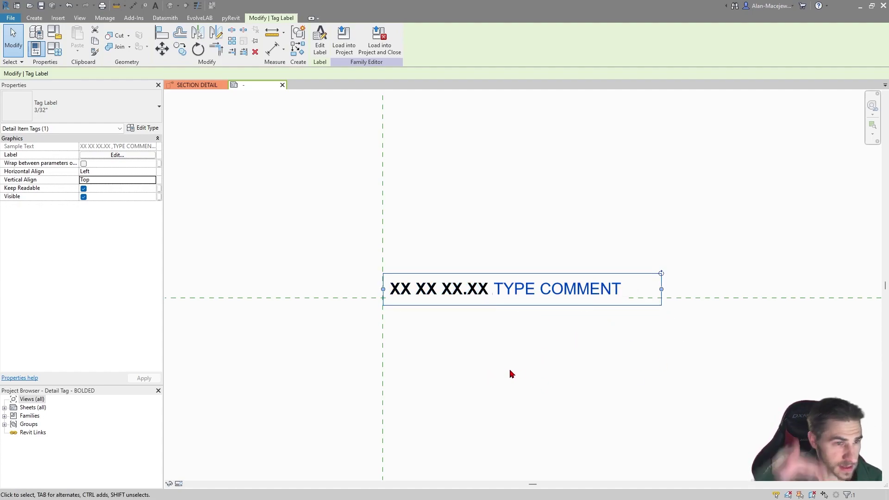
key("Escape")
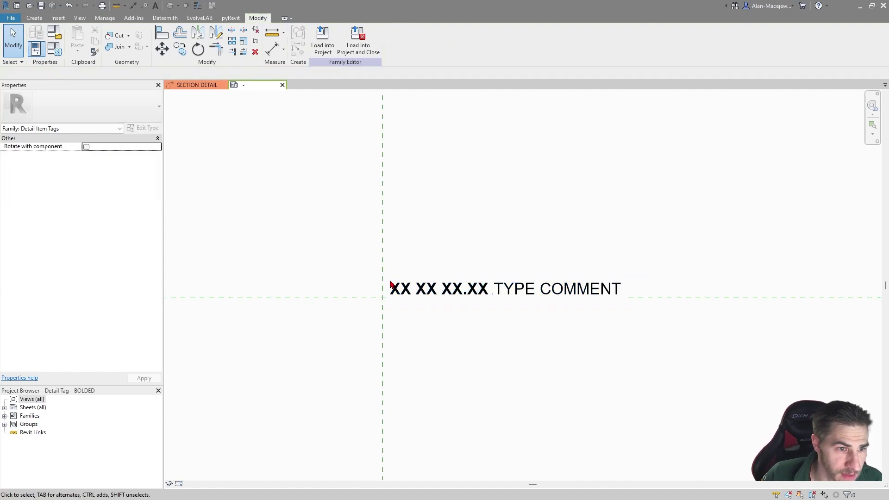
Keep the bold XX XX XX.XX label Middle-aligned, then load the family and save changes
left_click(462, 308)
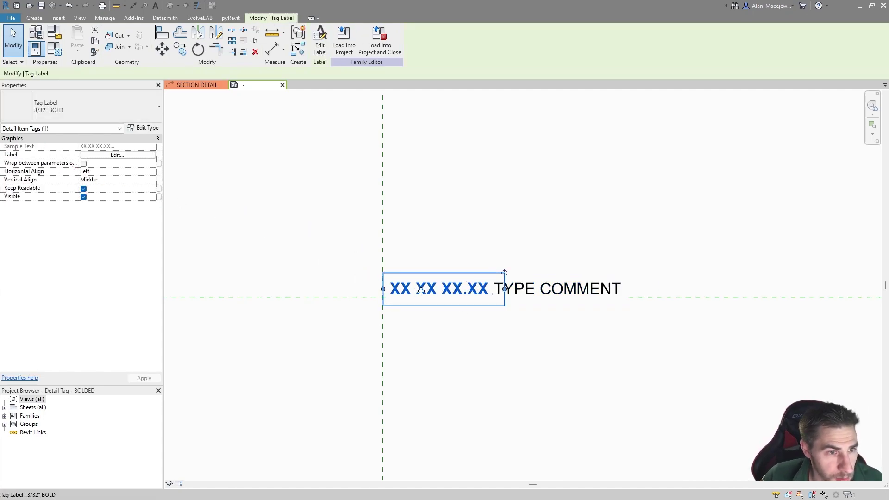
left_click(152, 180)
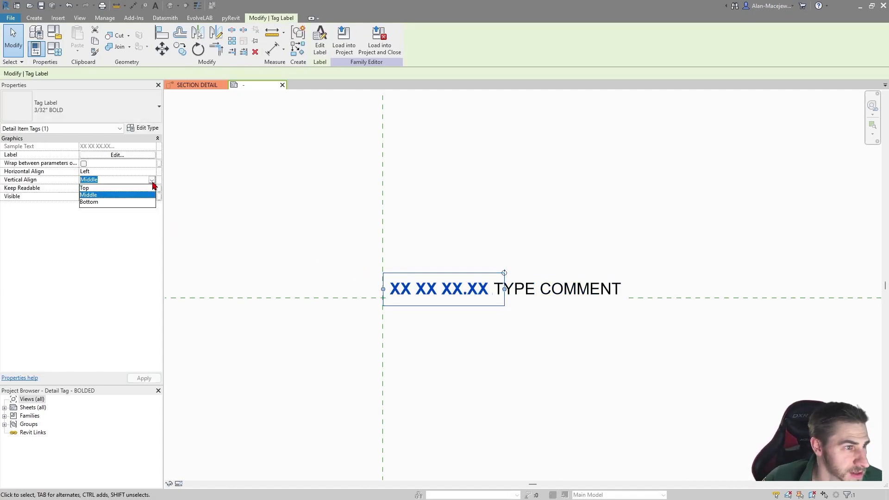
left_click(94, 197)
left_click(484, 228)
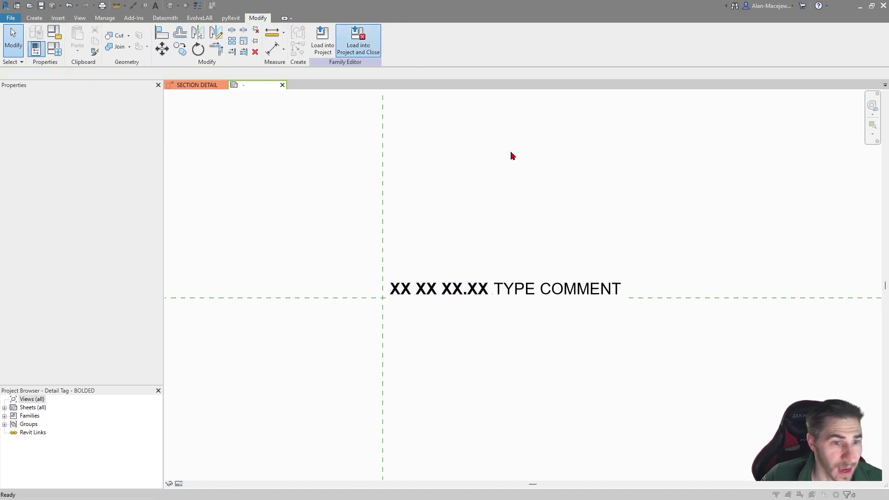
left_click(421, 259)
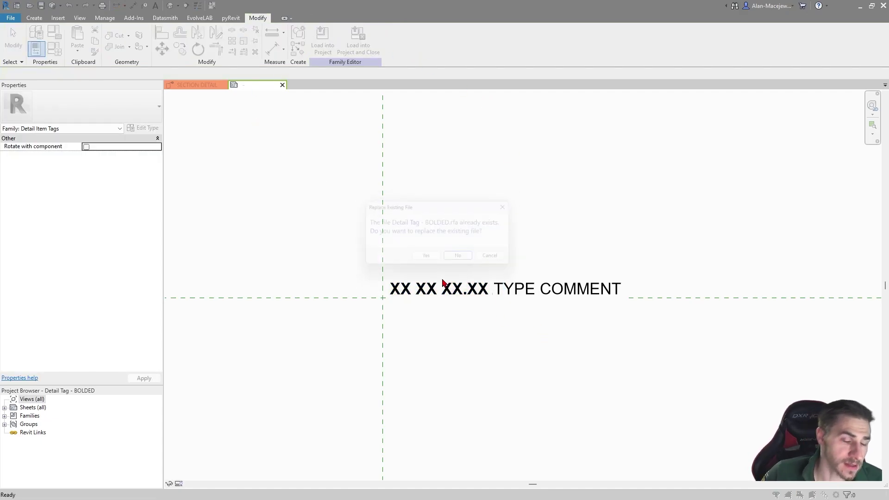
Overwrite the family file and project version, then drag the bolded tag's leader horizontal
left_click(419, 258)
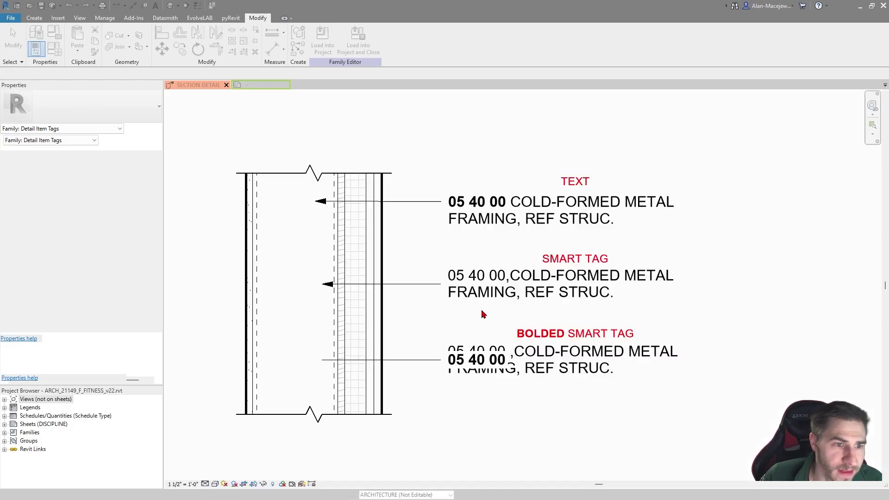
left_click(455, 235)
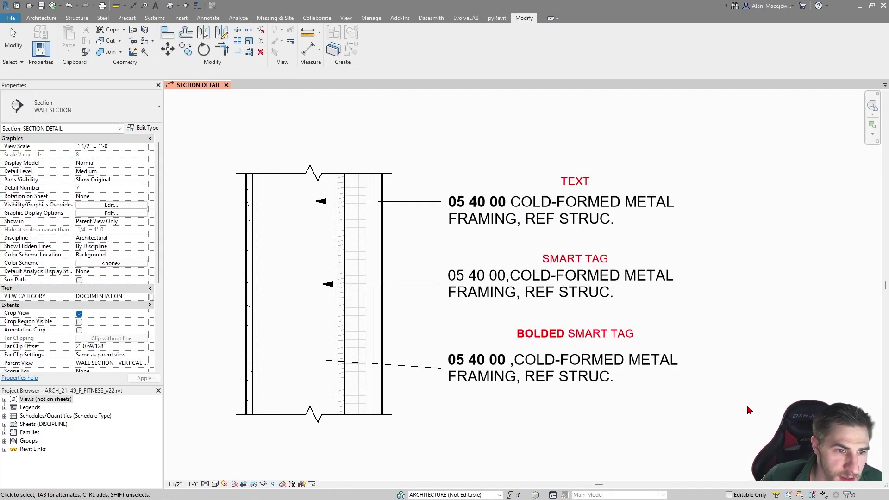
left_click(523, 390)
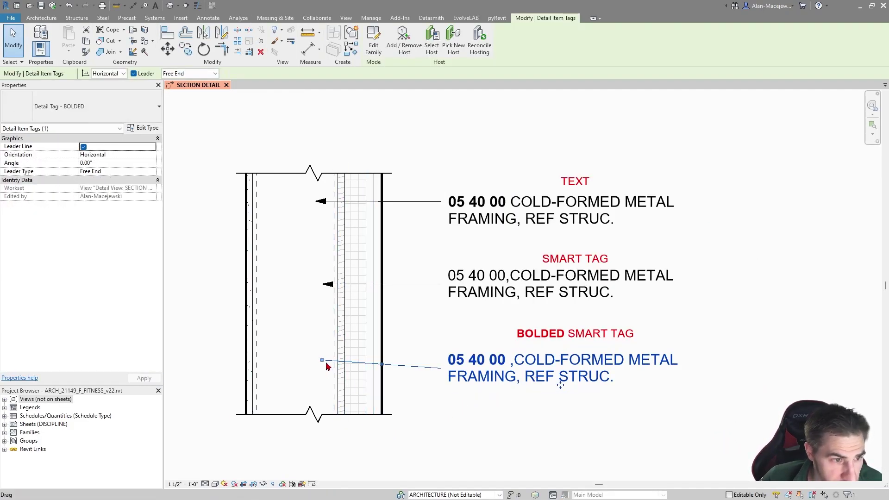
left_click_drag(326, 366, 321, 369)
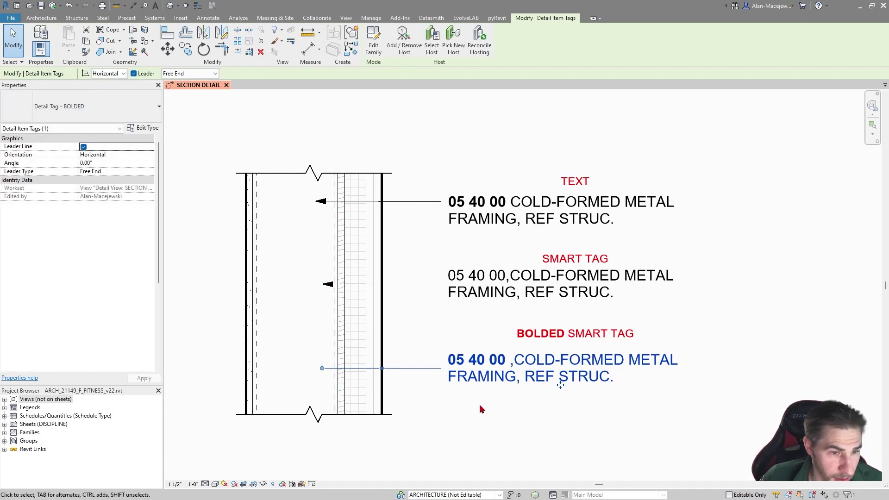
key("Escape")
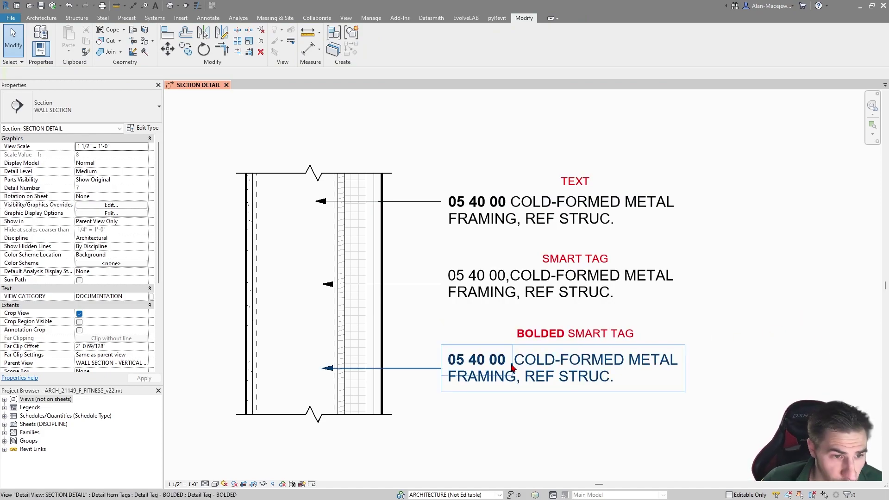
Reselect the bolded smart tag and open its family for editing
scroll(639, 403, "up", 1)
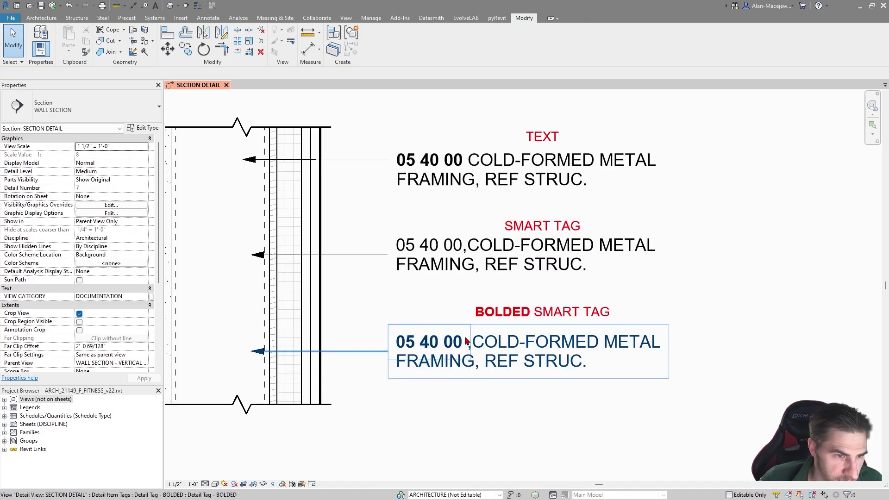
left_click(462, 366)
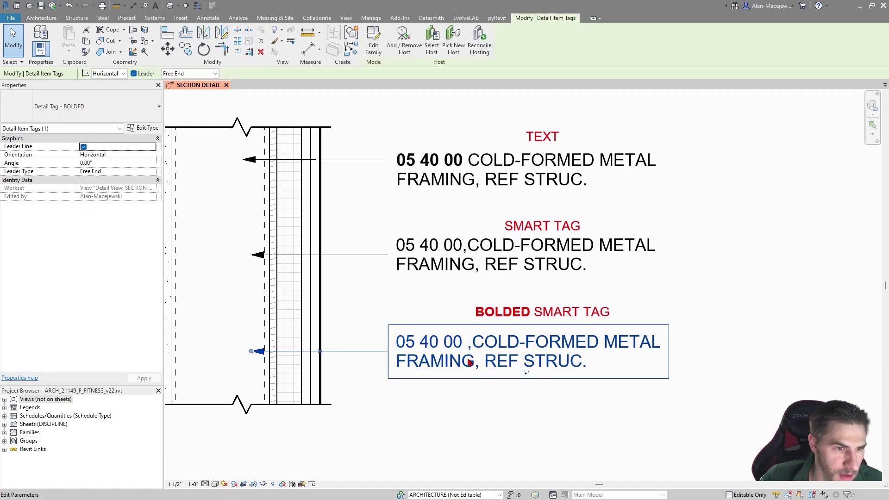
left_click(373, 47)
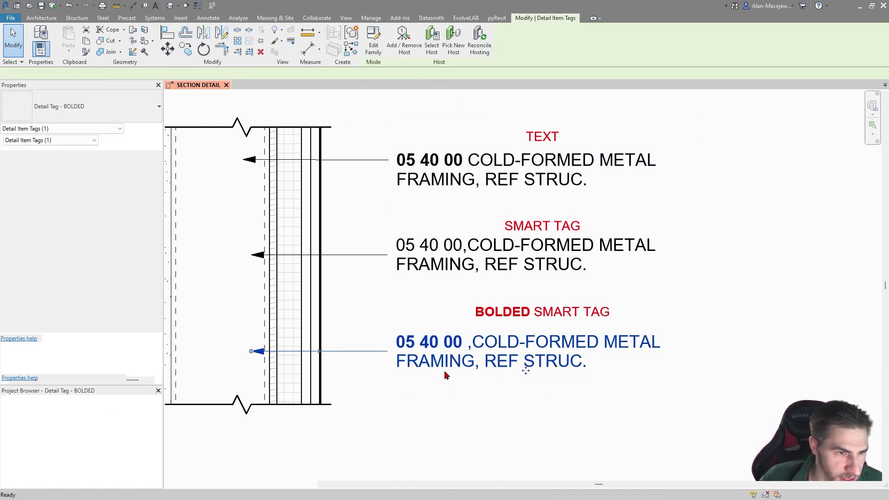
Adjust the label's Description row suffix so TYPE COMMENT sits right after XX XX XX.XX
scroll(588, 294, "up", 2)
left_click(537, 292)
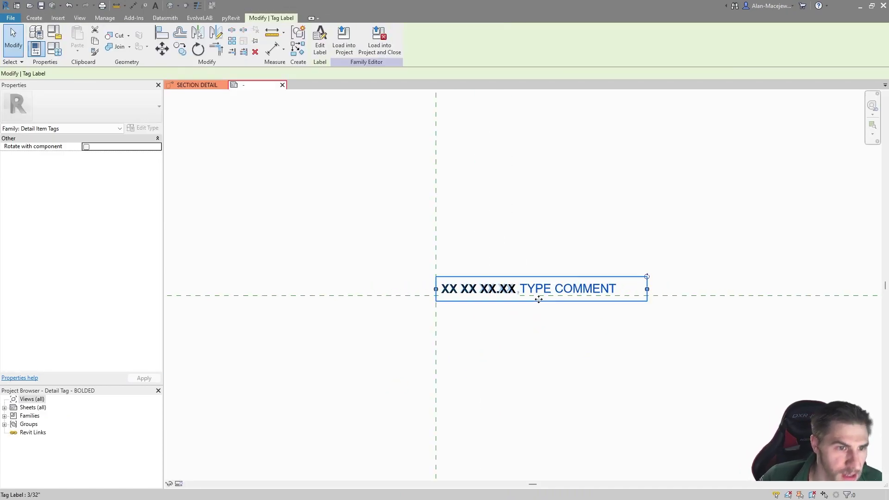
left_click(121, 155)
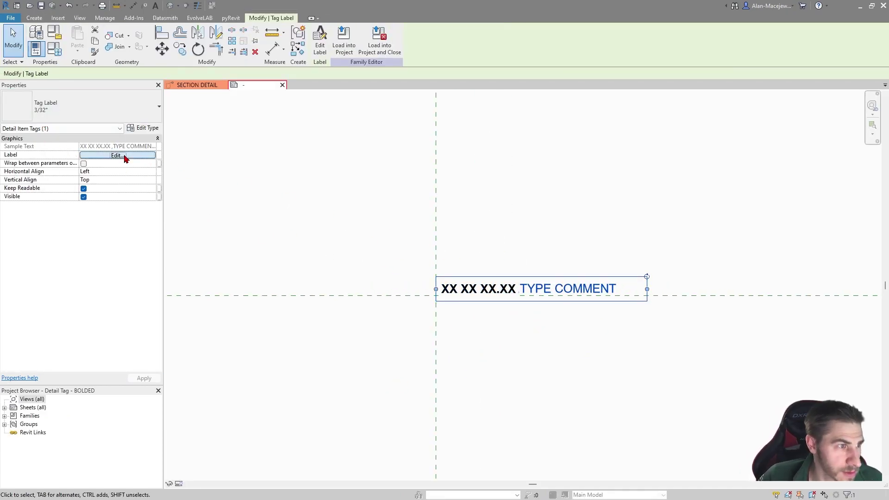
left_click(387, 238)
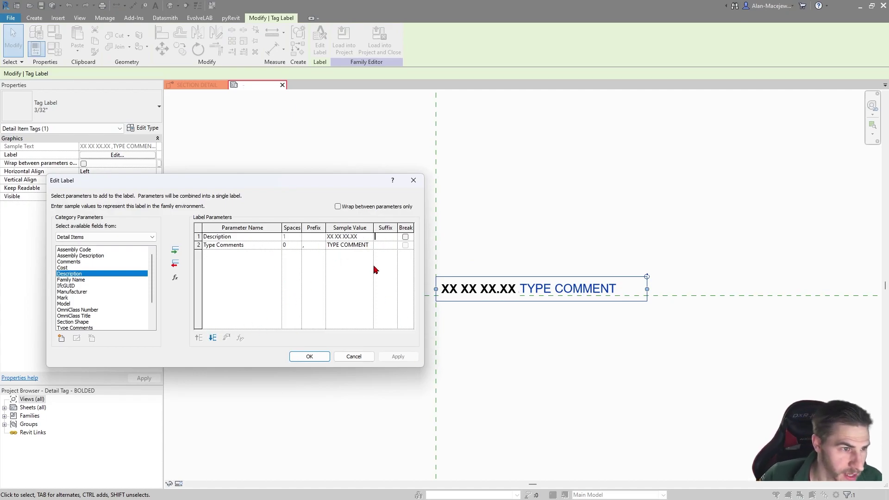
left_click(310, 357)
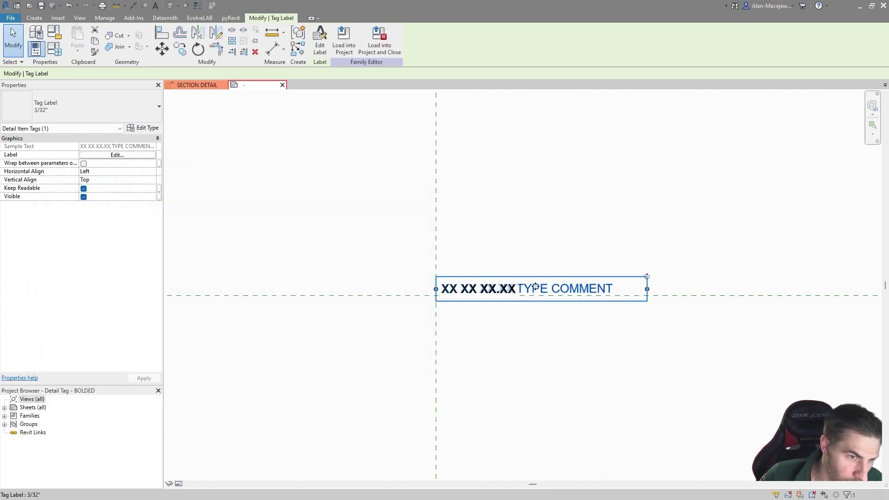
Load the family back into the project and agree to save it
scroll(606, 293, "up", 2)
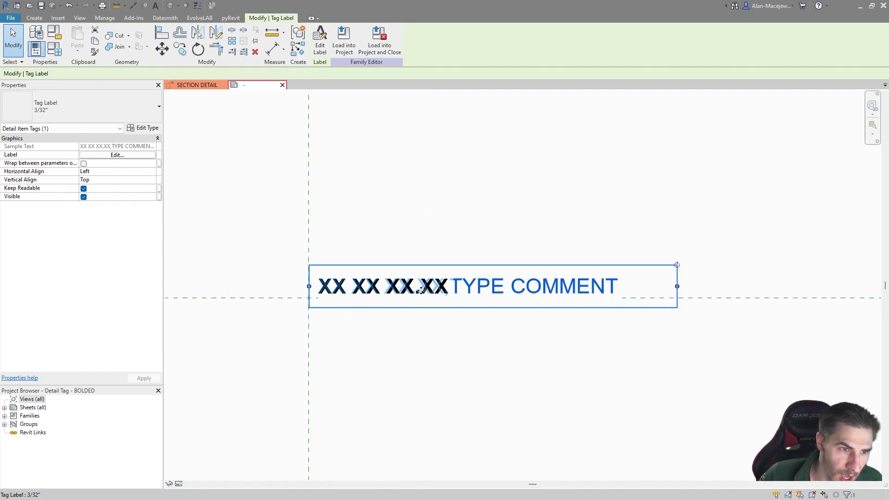
left_click(363, 48)
left_click(431, 260)
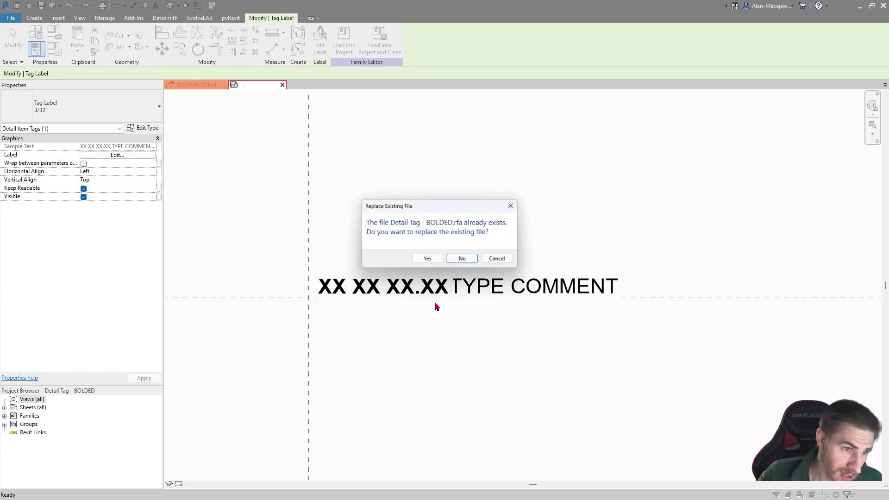
Replace the existing family file and overwrite the project's version of the bolded tag family
left_click(426, 260)
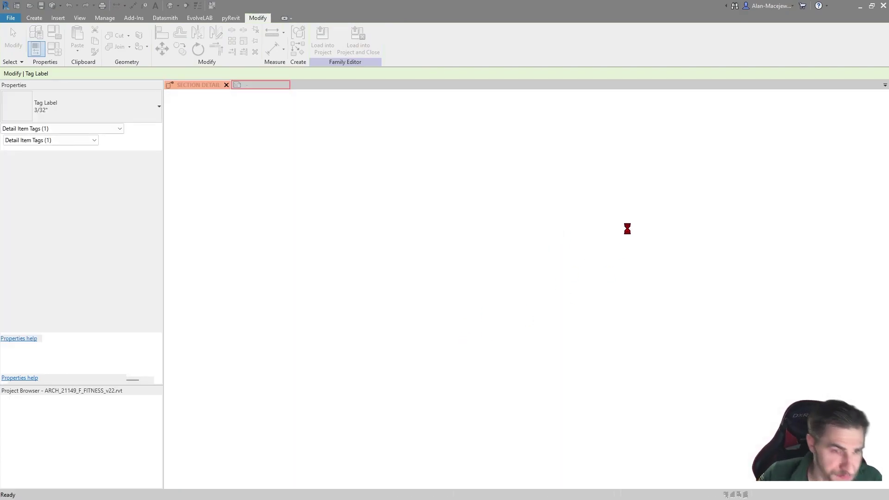
left_click(397, 230)
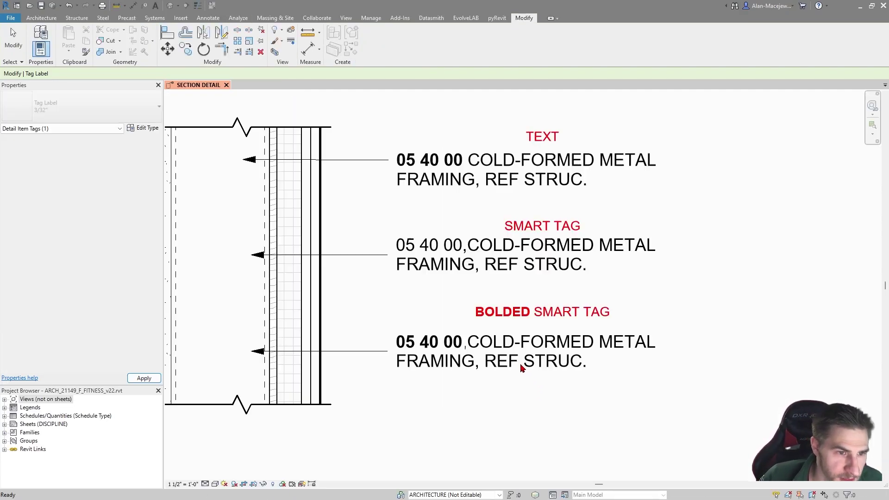
left_click(556, 361)
Check the reloaded bolded smart tag's bold 05 40 00 text and reopen its family
scroll(533, 357, "up", 4)
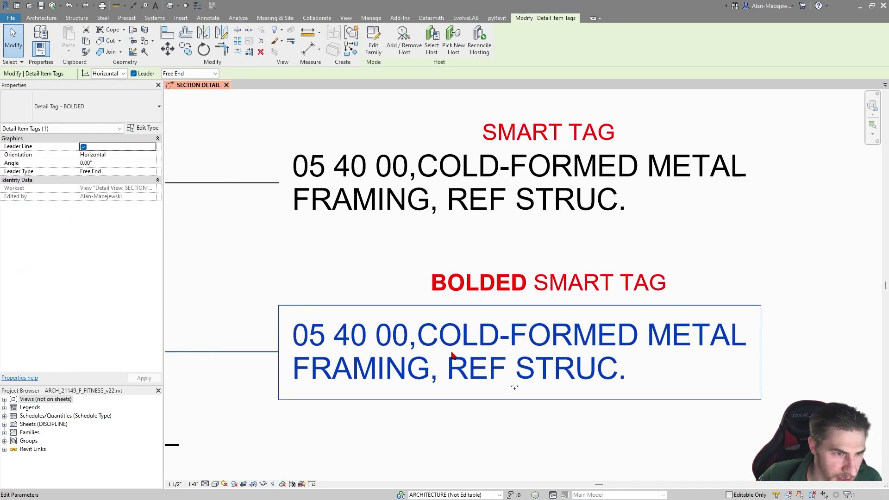
scroll(456, 356, "down", 3)
left_click(509, 394)
scroll(508, 392, "down", 1)
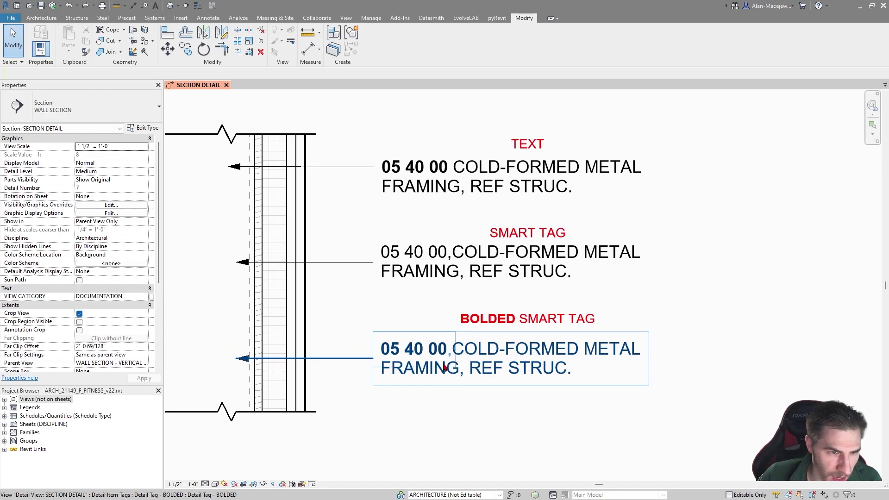
scroll(456, 399, "up", 1)
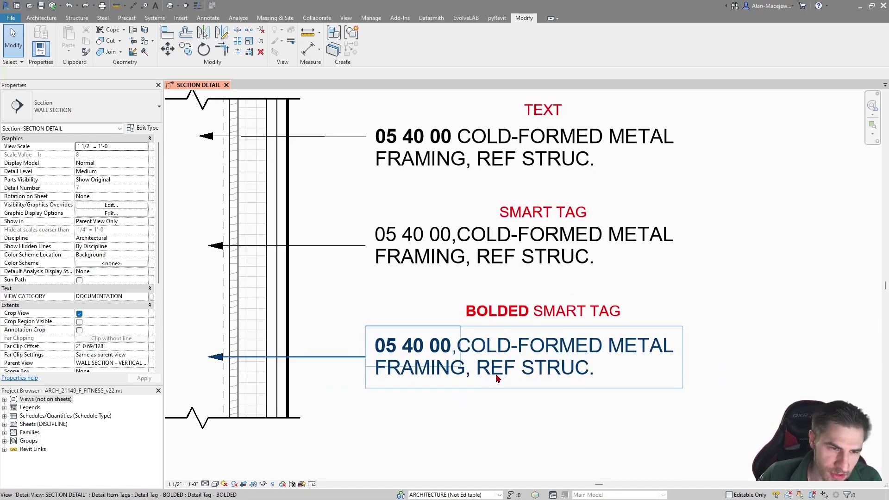
left_click(528, 377)
double_click(528, 377)
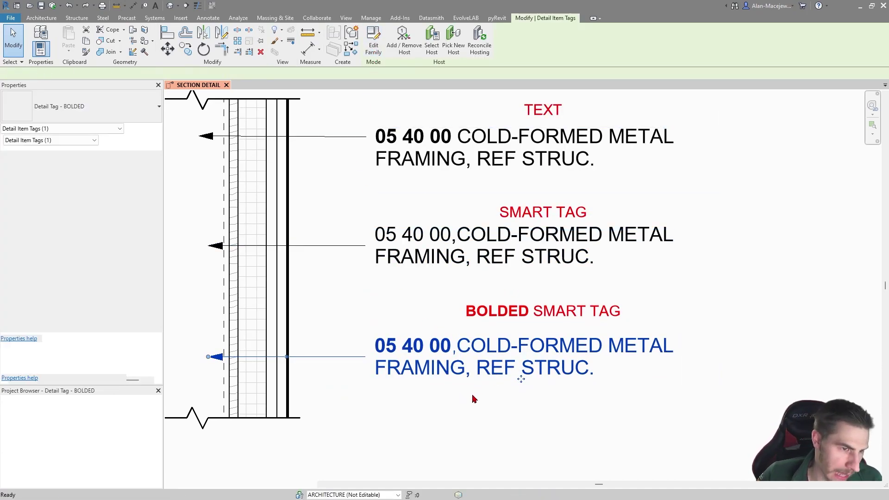
Set the bold spec-number label's type background to Transparent
scroll(551, 296, "up", 3)
scroll(409, 350, "up", 1)
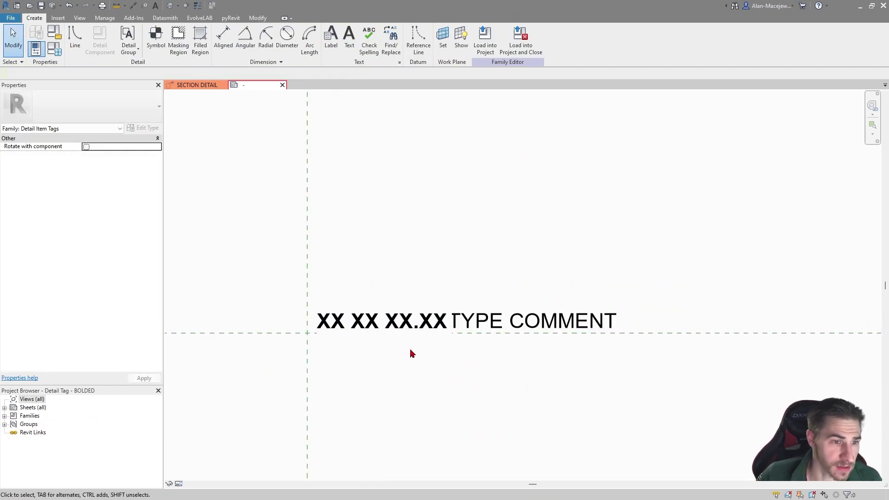
left_click(416, 324)
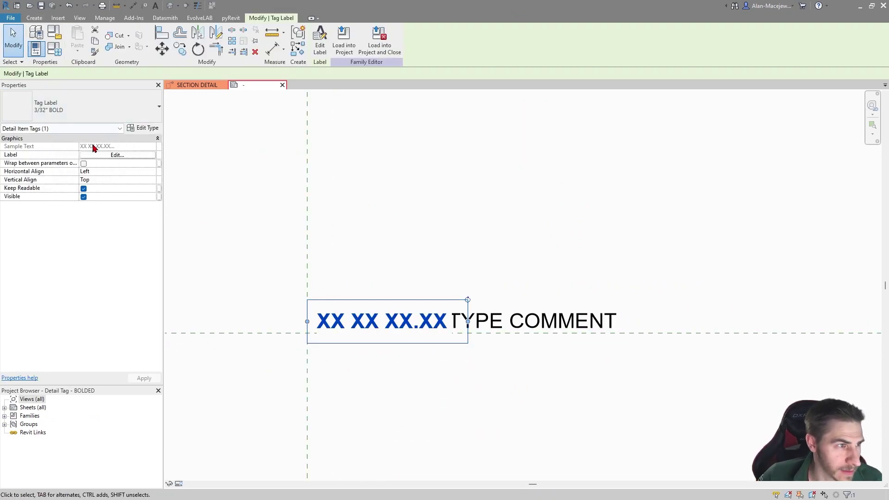
left_click(143, 128)
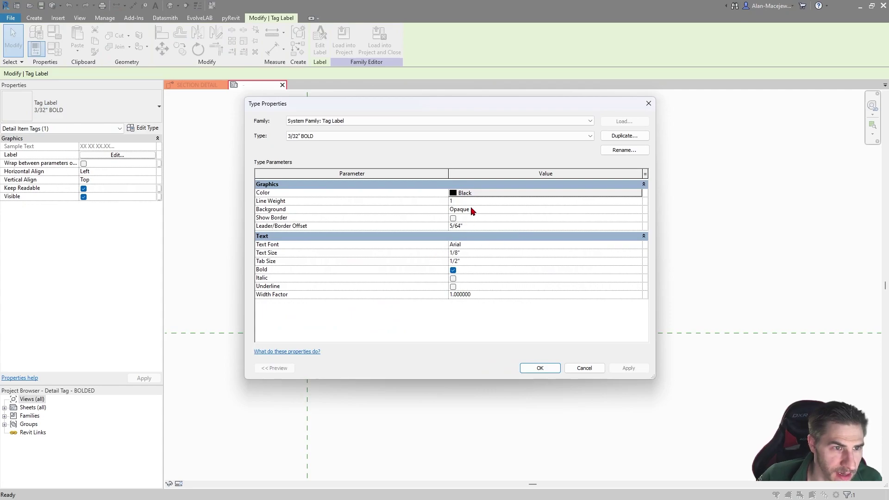
left_click(473, 210)
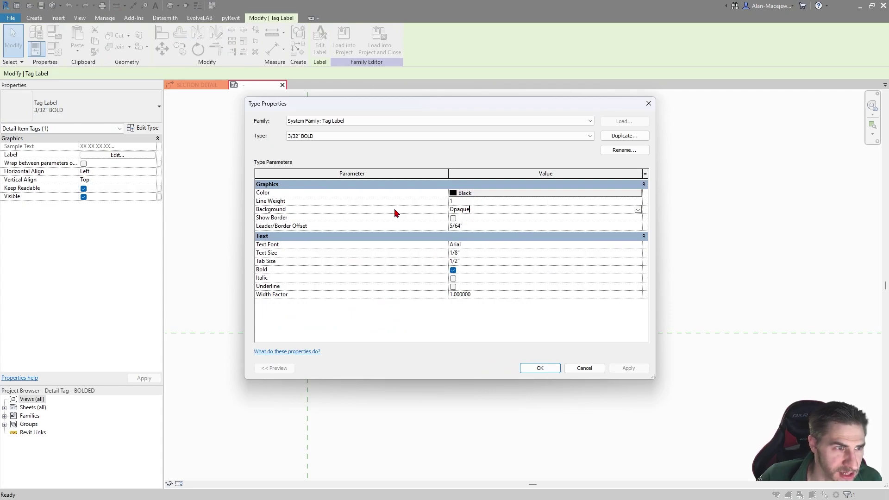
left_click(638, 210)
left_click(486, 225)
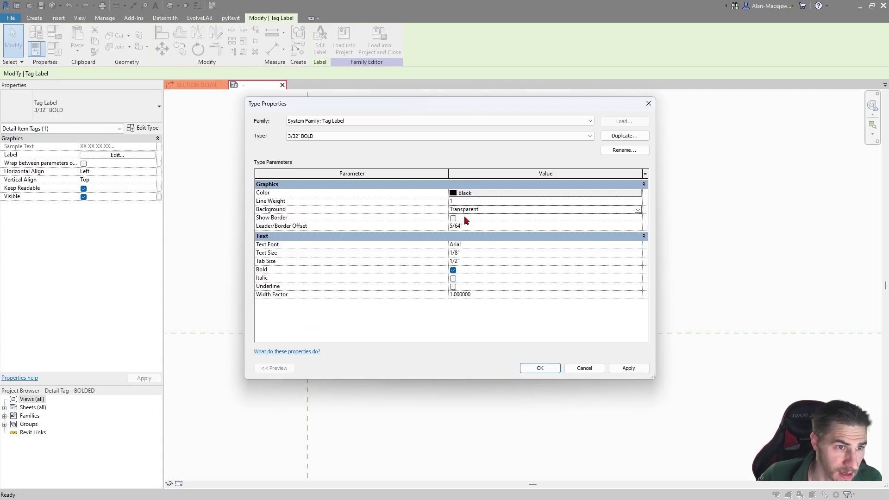
left_click(540, 369)
Review the label parameters, then reload the family, replacing and overwriting the existing version
left_click(134, 157)
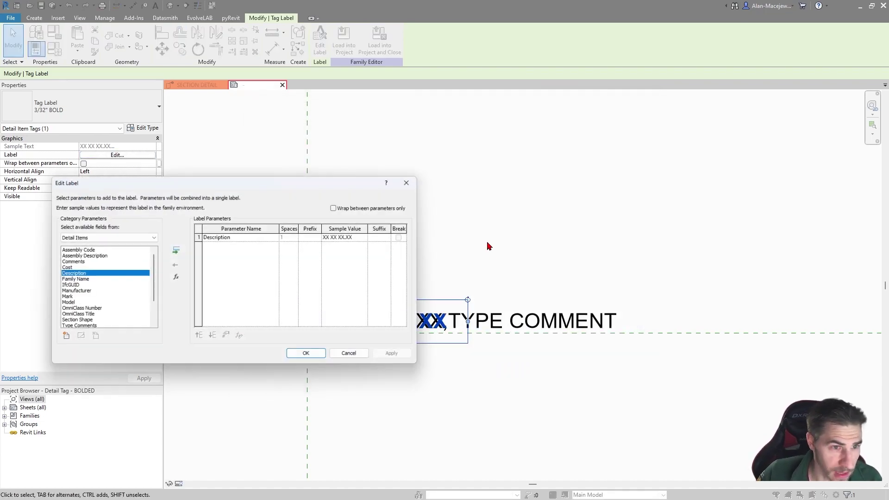
left_click(355, 357)
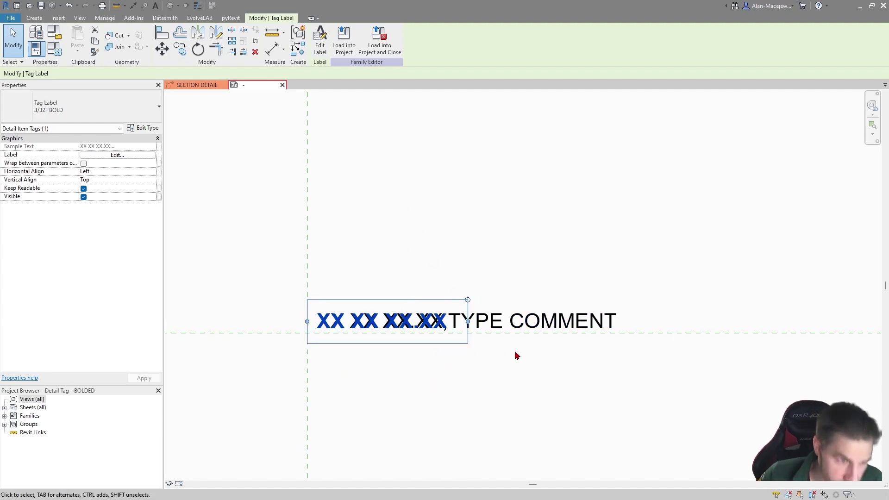
scroll(333, 332, "up", 3)
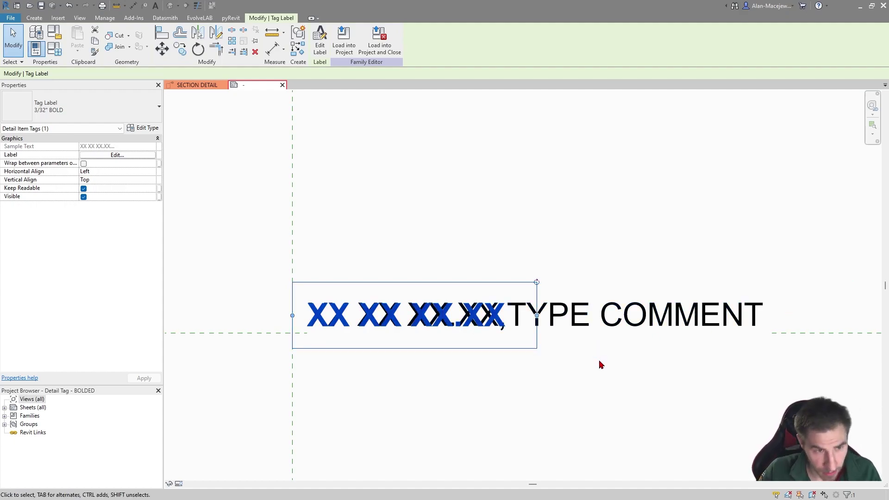
scroll(436, 354, "down", 2)
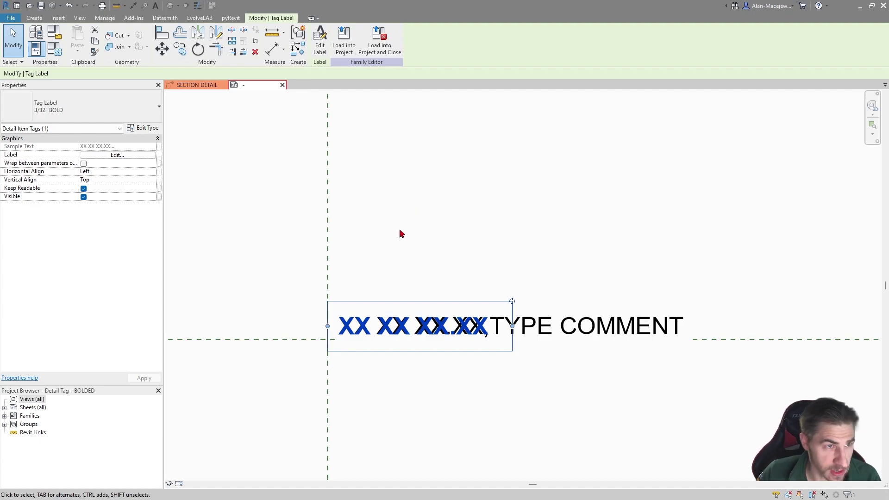
left_click(380, 39)
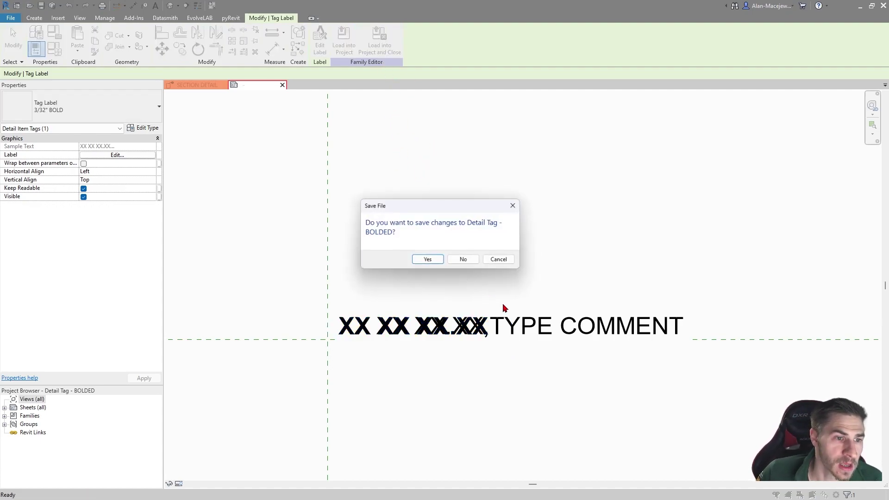
left_click(431, 259)
left_click(428, 258)
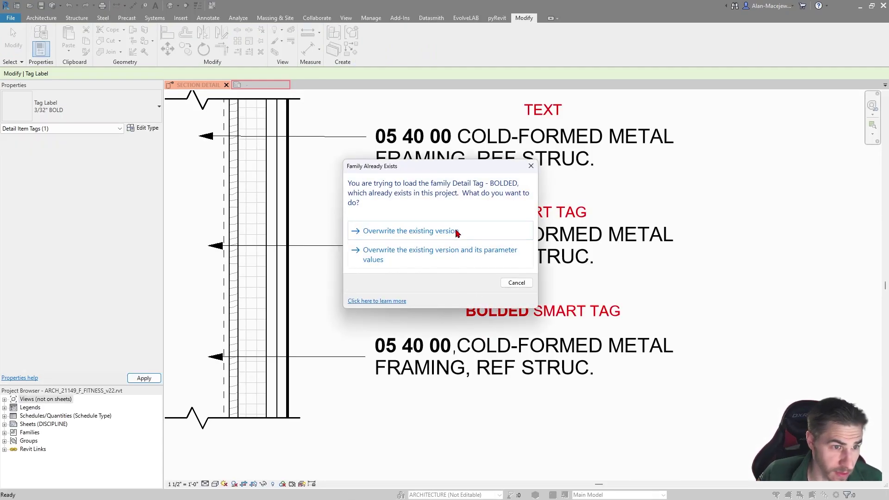
left_click(457, 233)
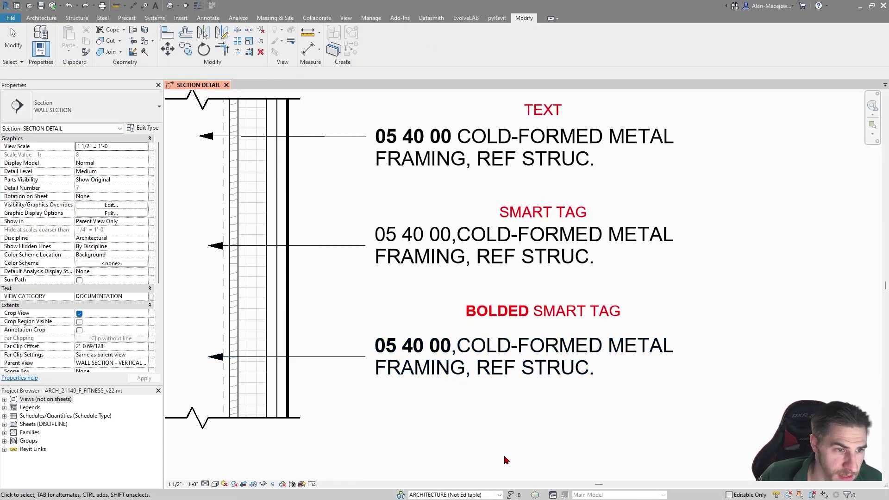
scroll(649, 430, "down", 3)
scroll(661, 419, "up", 2)
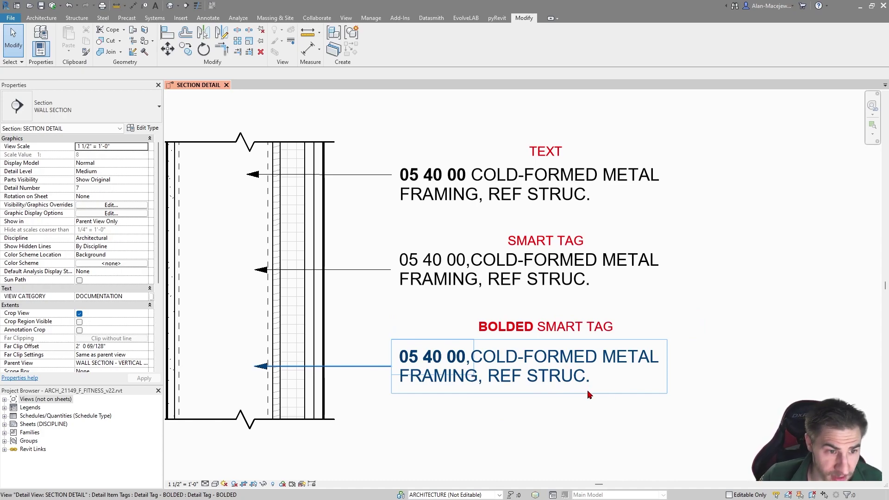
scroll(515, 415, "up", 4)
scroll(491, 394, "down", 3)
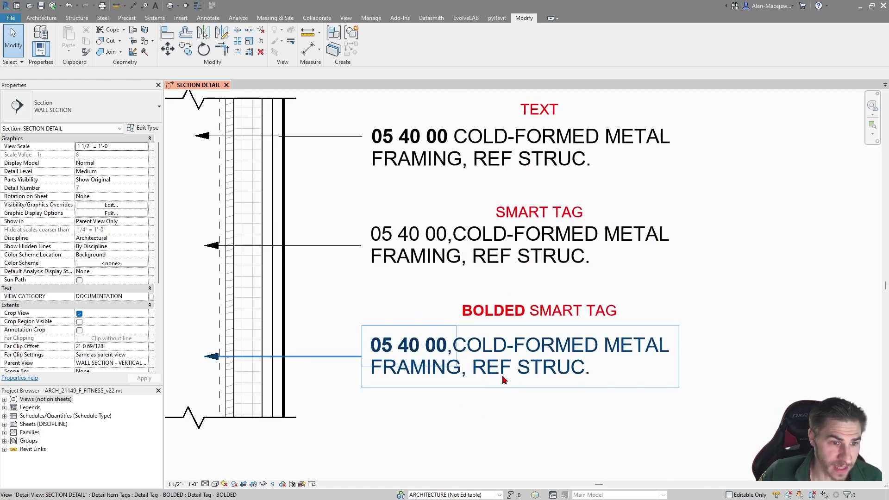
scroll(463, 364, "down", 1)
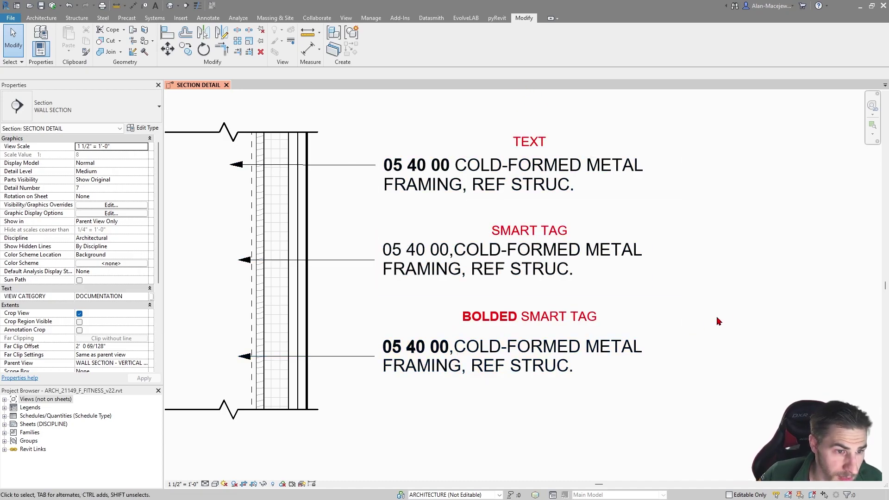
Inspect the middle SMART TAG's label parameter values without changing them
left_click(460, 255)
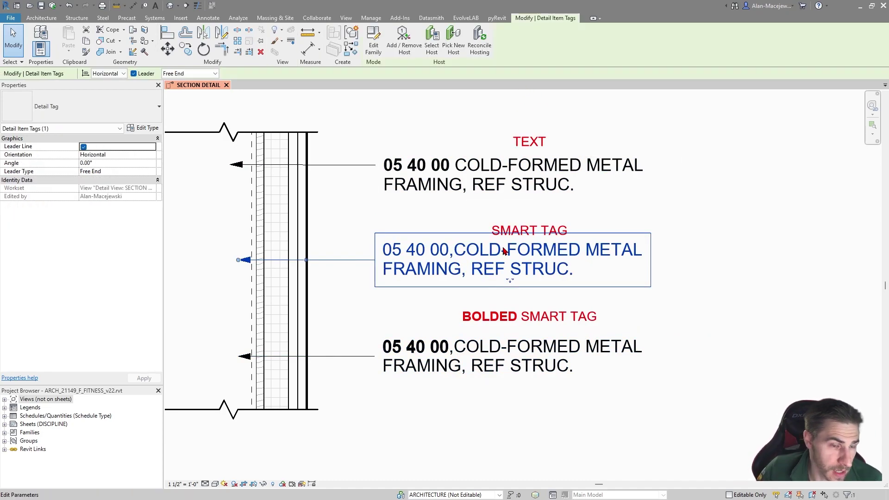
double_click(459, 251)
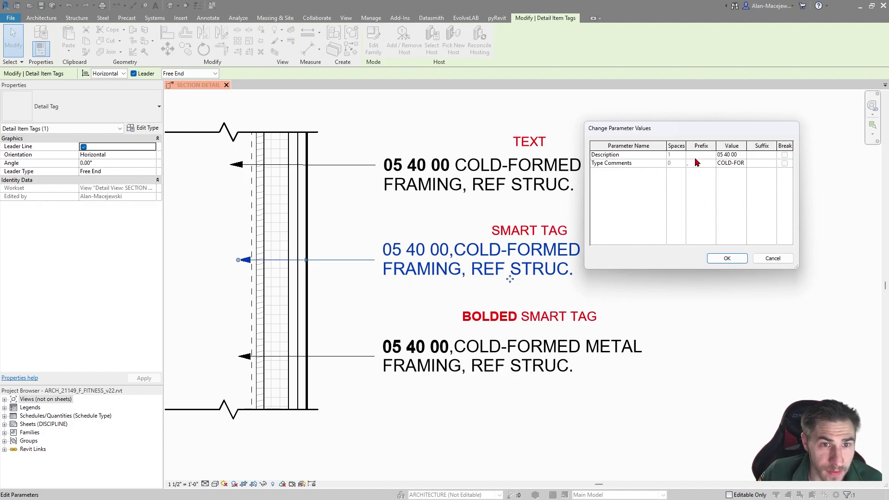
left_click(772, 258)
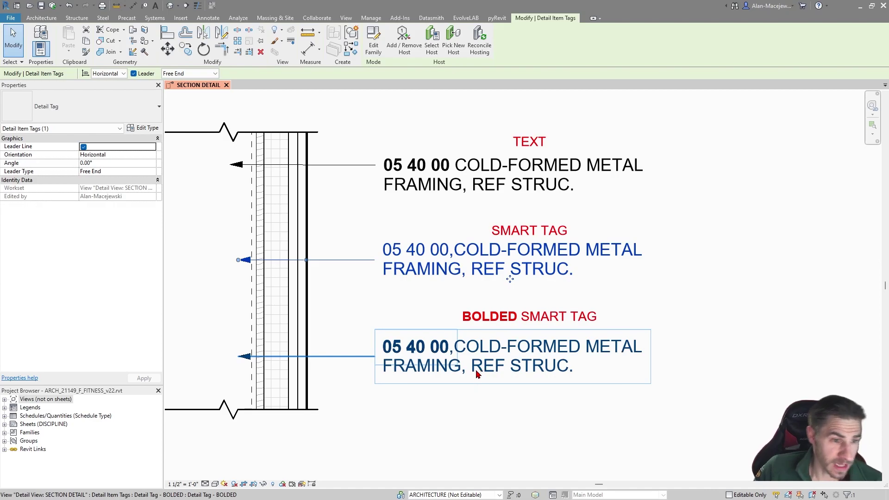
Change the bolded tag's Description to 05 40 00.00, accepting the type-parameter change
left_click(447, 364)
left_click(443, 351)
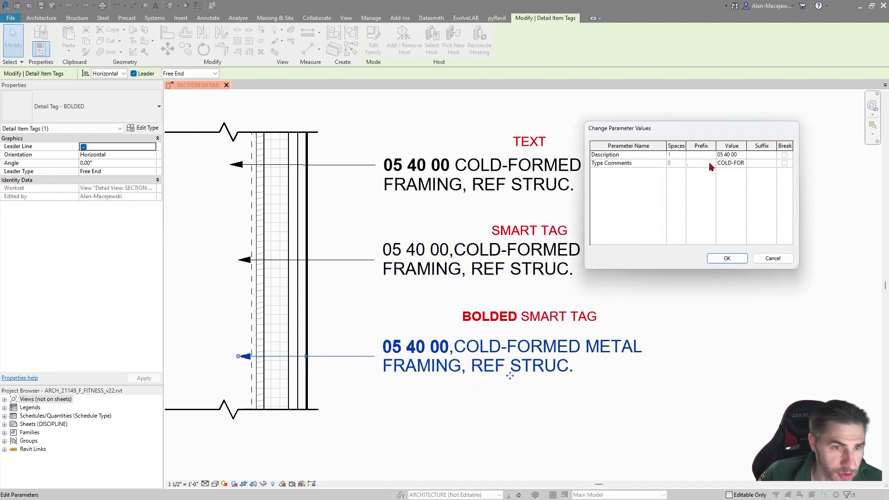
left_click(745, 156)
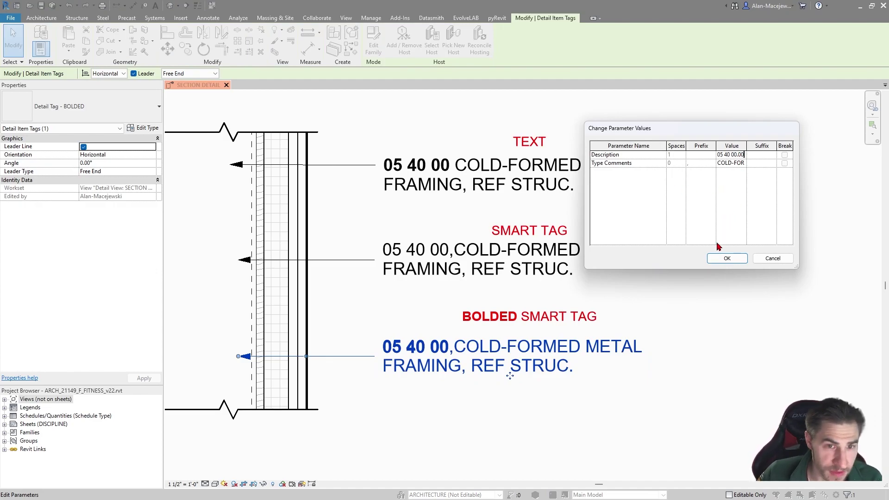
left_click(727, 258)
left_click(467, 260)
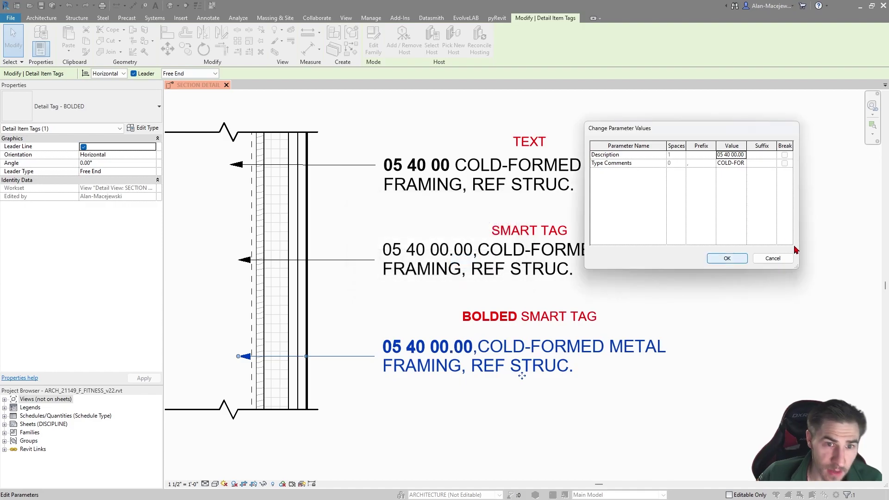
left_click(734, 259)
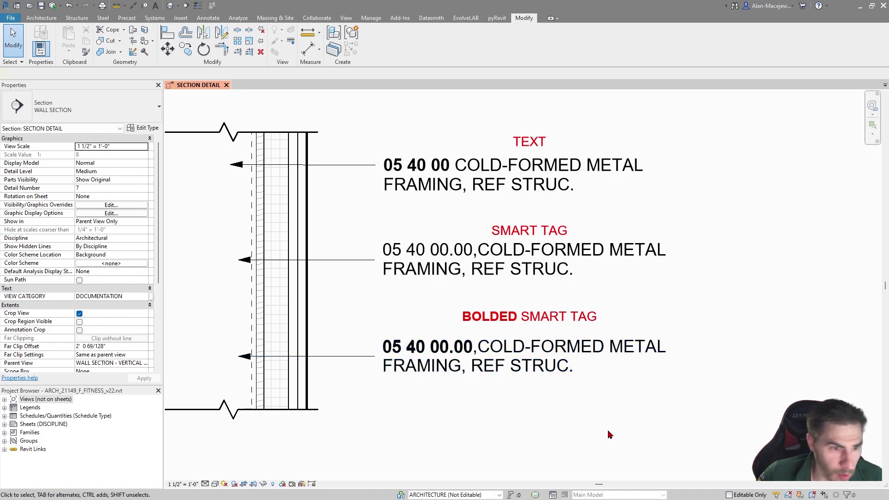
left_click(512, 366)
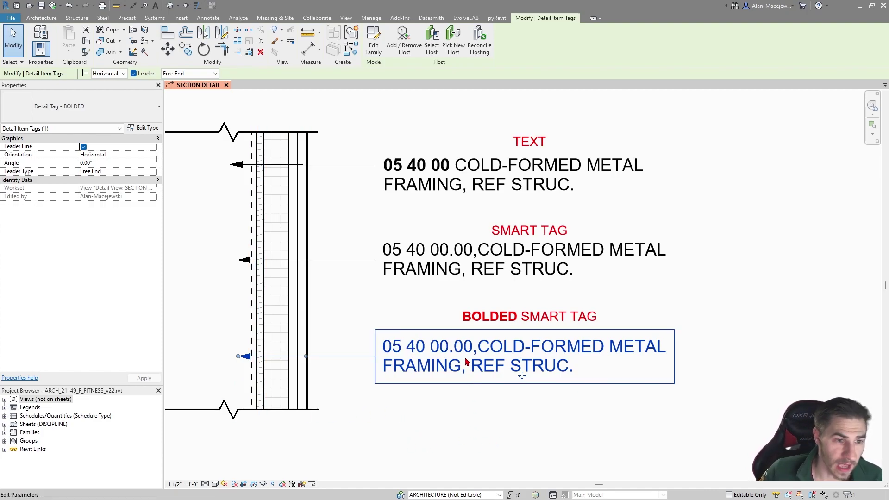
left_click(510, 438)
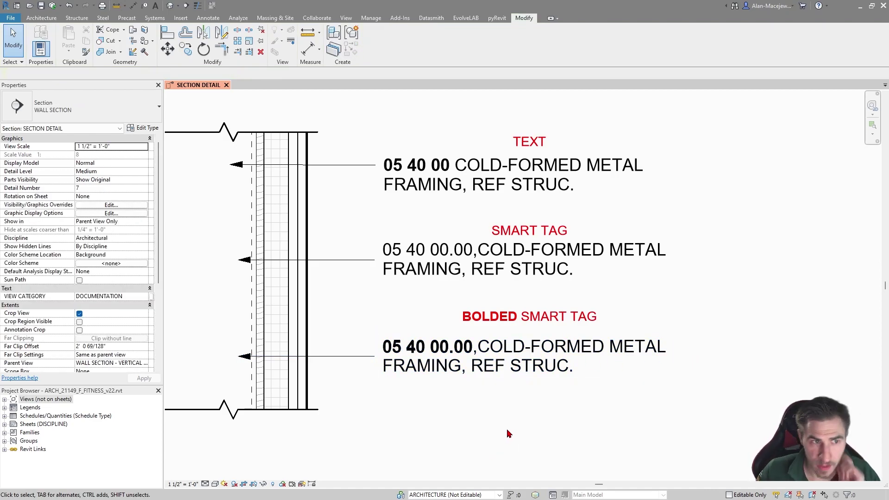
double_click(452, 171)
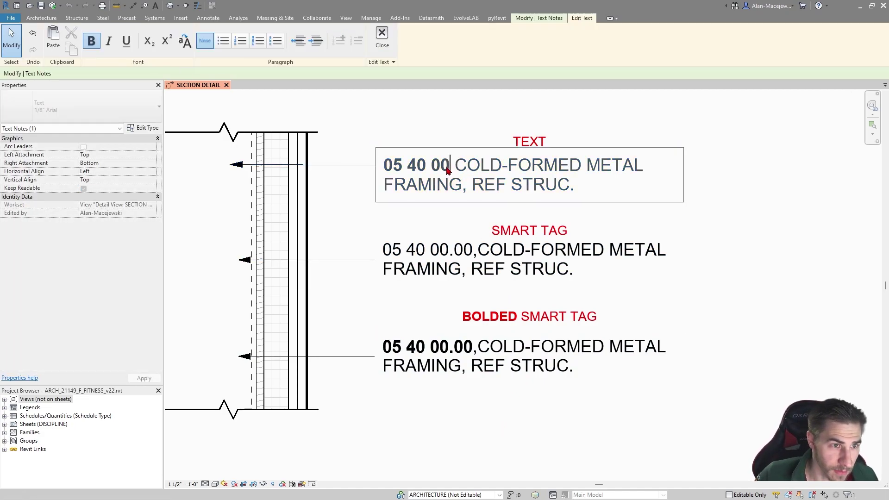
left_click_drag(453, 171, 382, 168)
key("BackSpace")
left_click(561, 183)
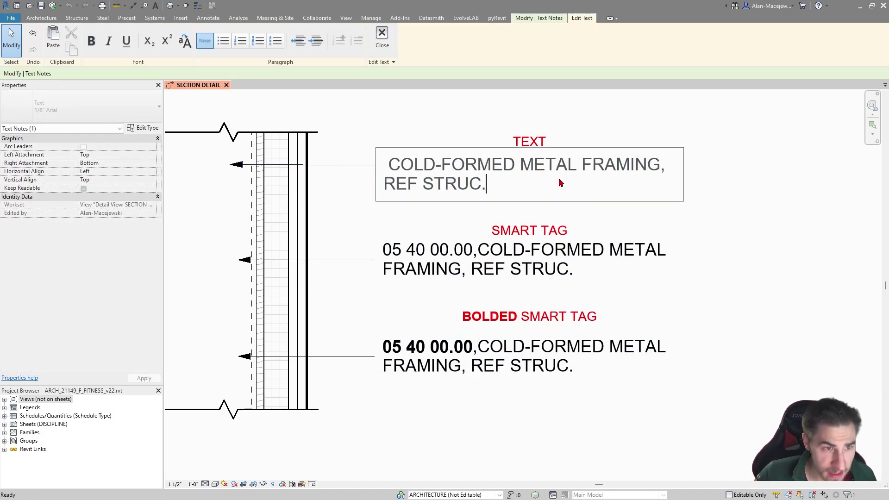
type(",")
key("ctrl+b")
type("05 40 00")
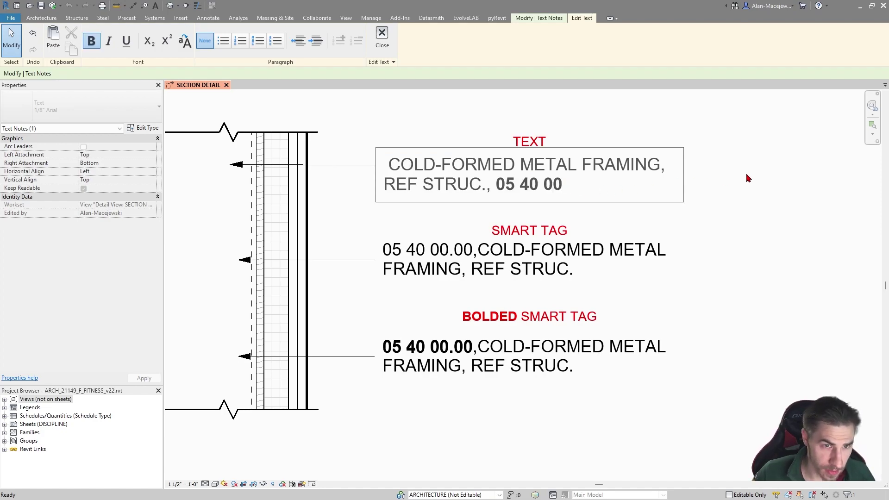
left_click(752, 176)
left_click(683, 178)
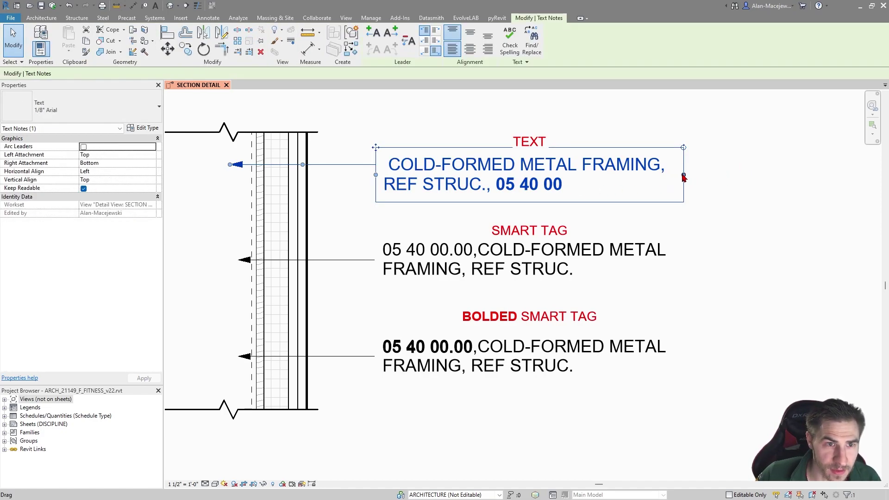
left_click_drag(683, 179, 621, 177)
left_click(652, 193)
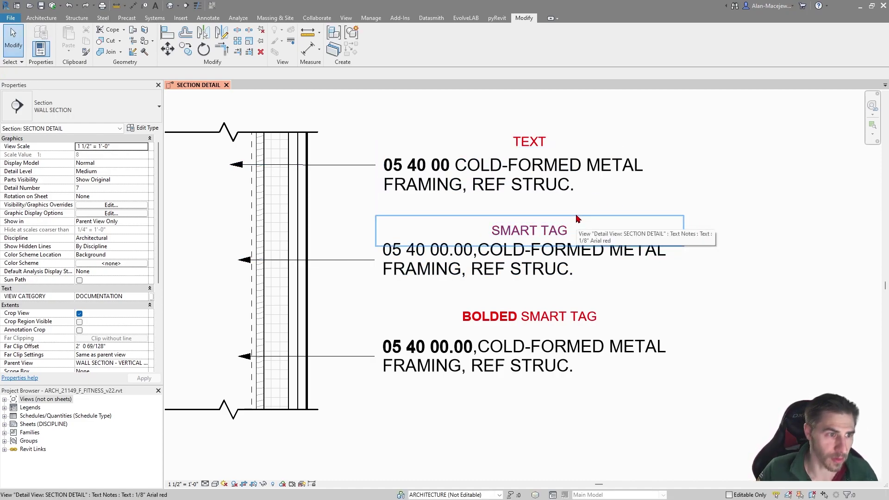
Drag the BOLDED SMART TAG heading slightly down so it sits just above the smart tag beneath it
left_click(347, 166)
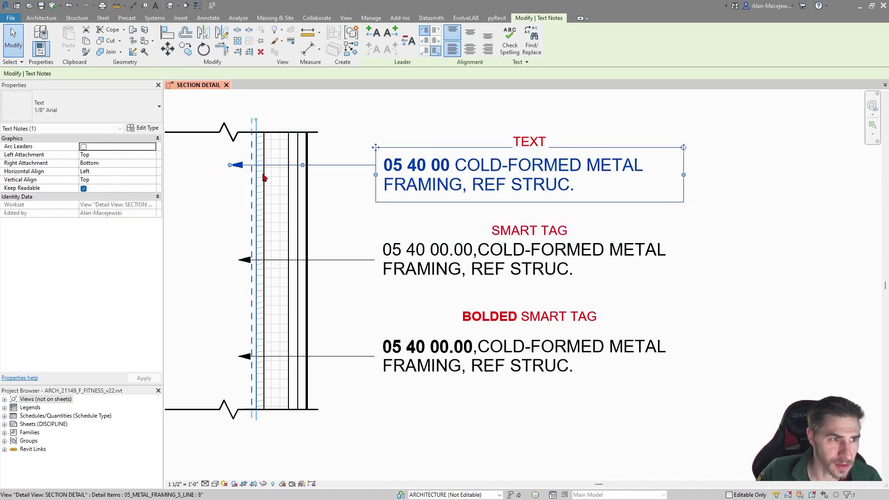
key("Escape")
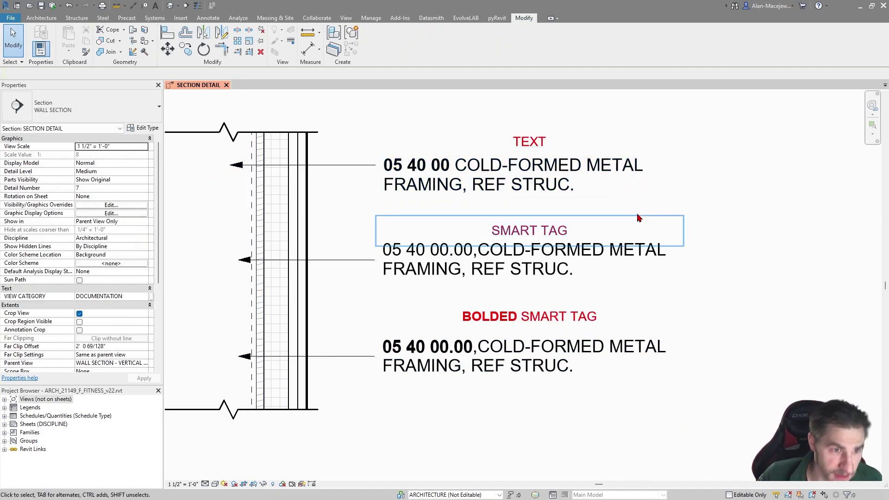
left_click(567, 316)
left_click_drag(567, 317, 563, 324)
left_click(534, 423)
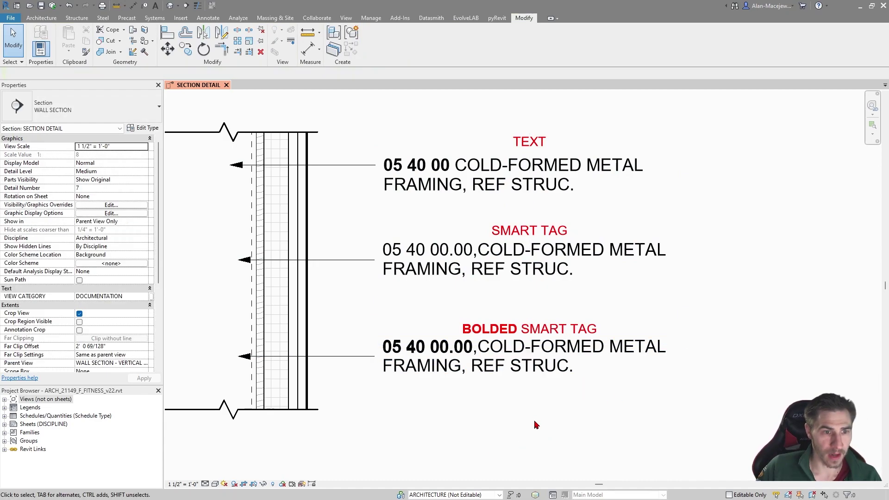
left_click(557, 339)
left_click(425, 404)
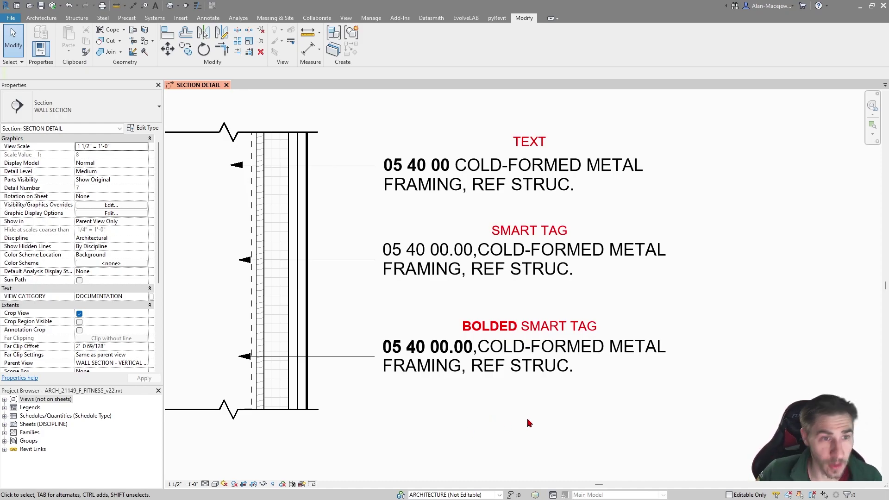
scroll(529, 421, "down", 1)
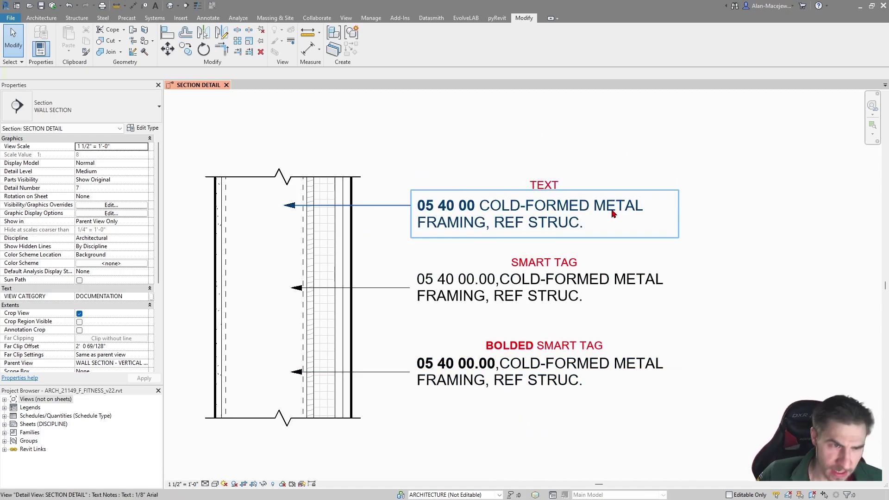